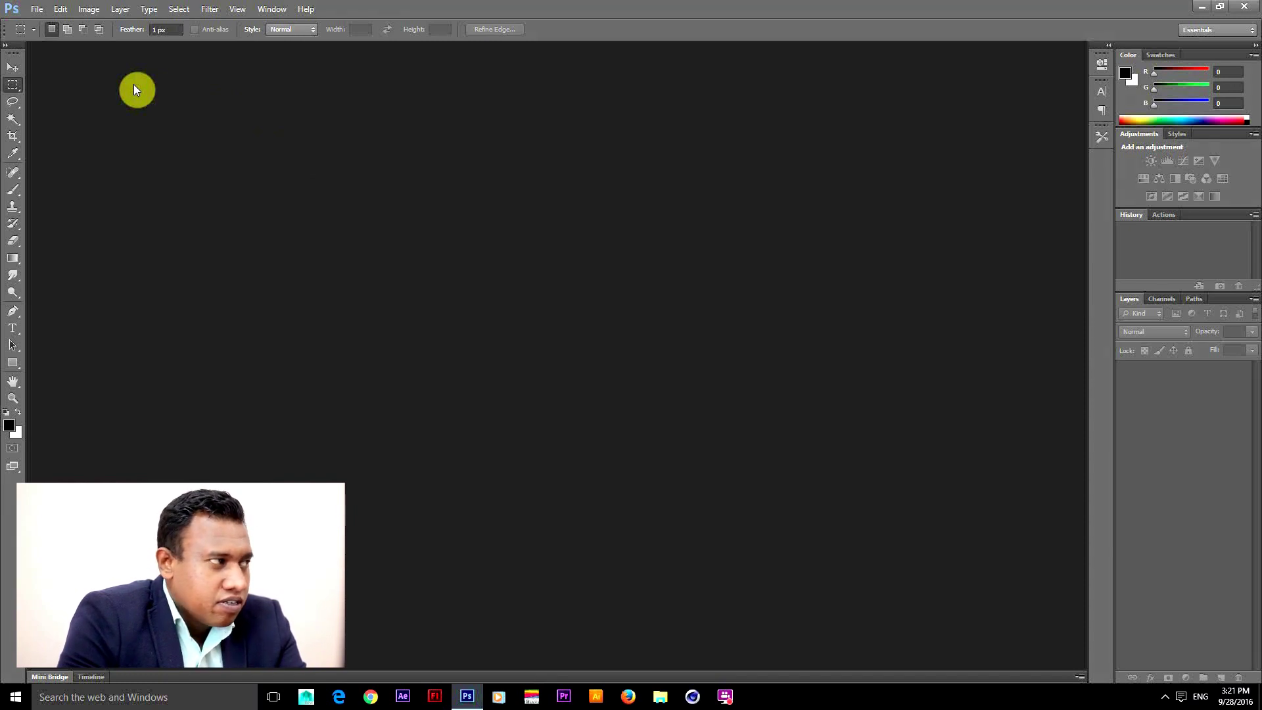
Create a document named Tutorial from the Film & Video preset at NTSC DV, 720 by 480 pixels, and hide its guides
left_click(37, 11)
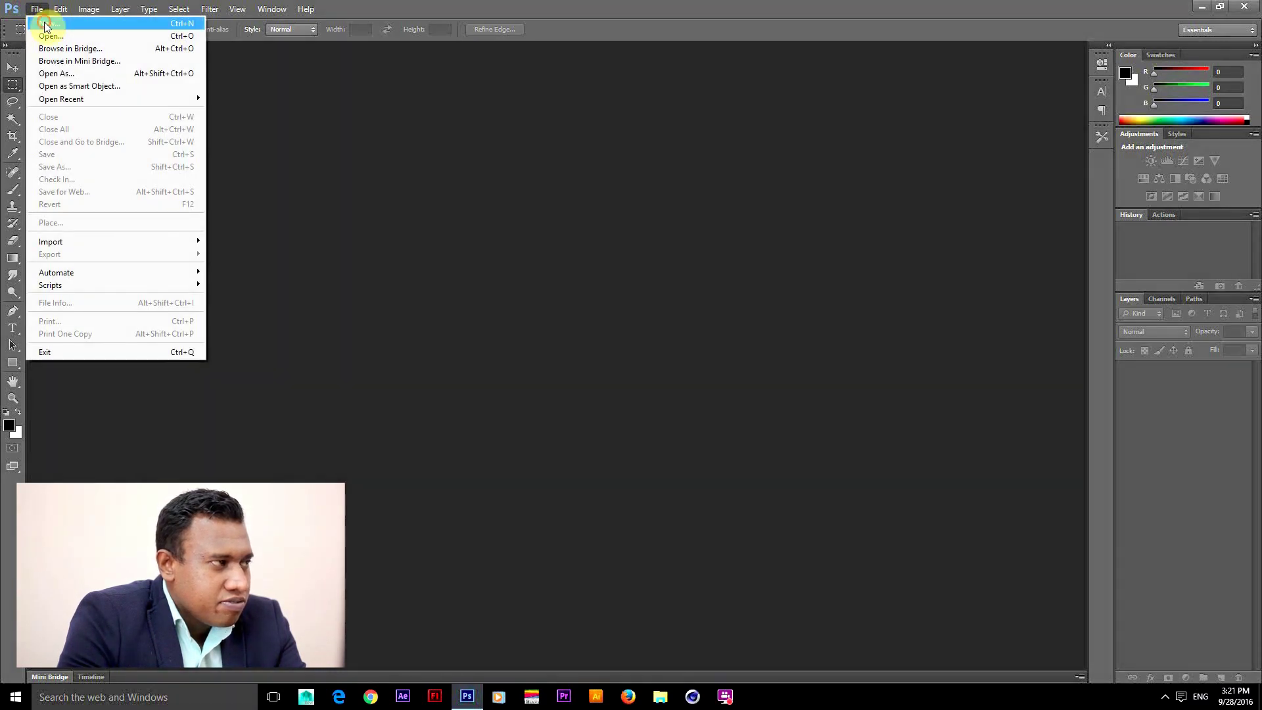
left_click(47, 24)
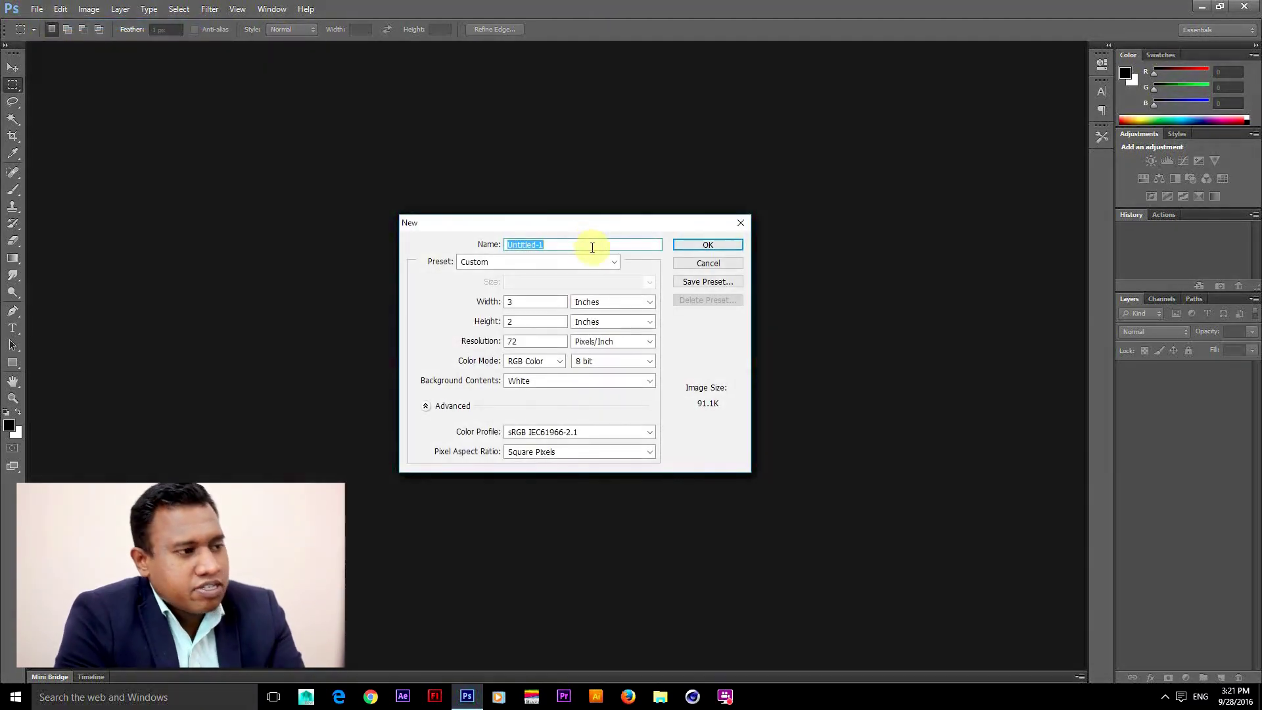
key("BackSpace")
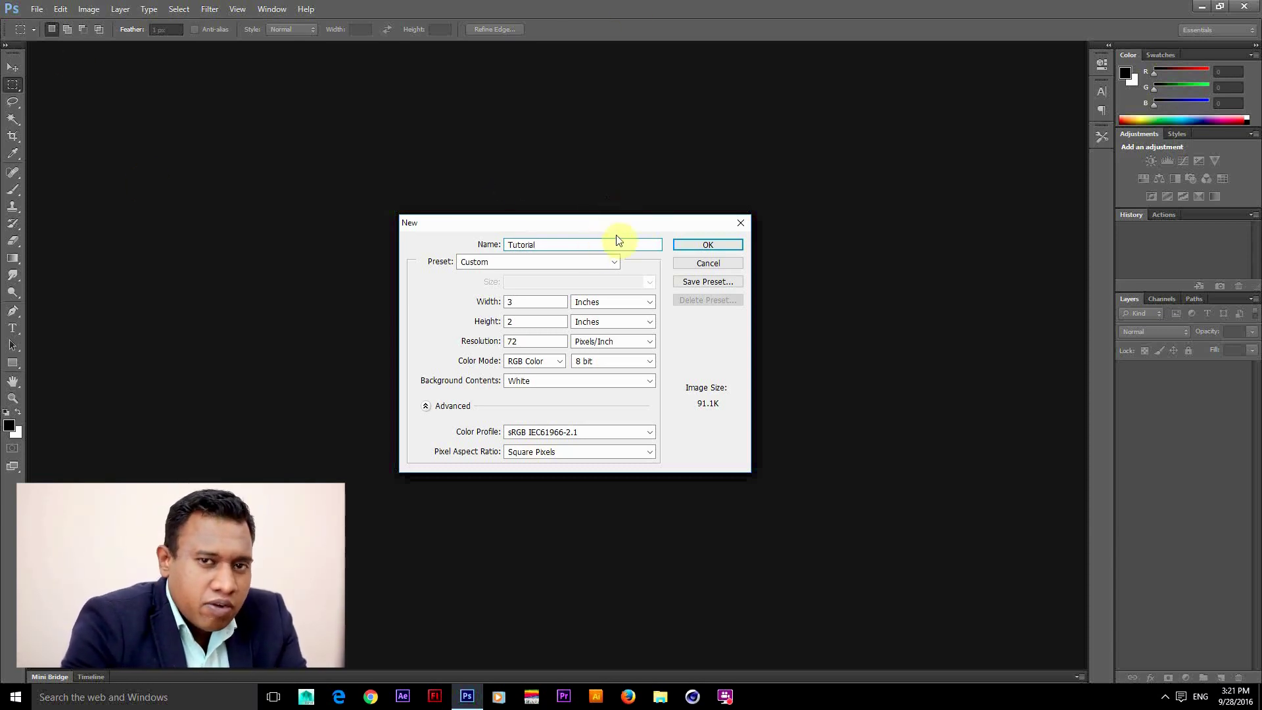
left_click(596, 262)
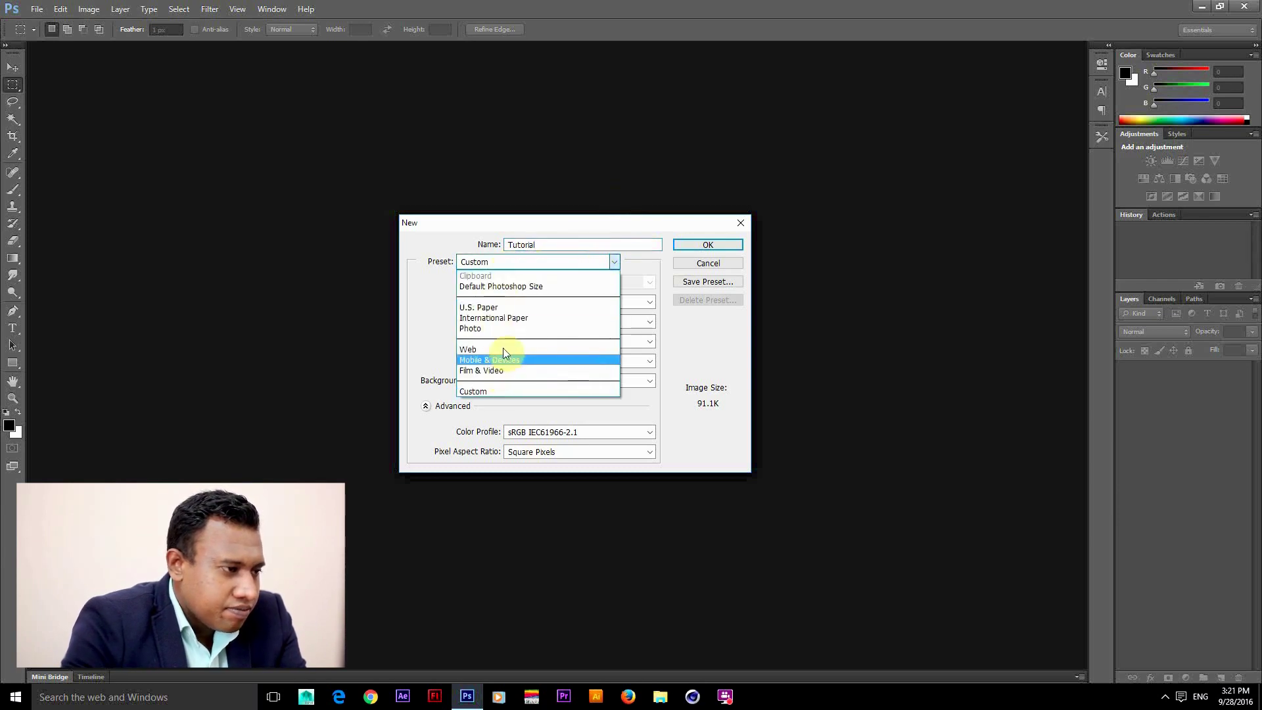
left_click(510, 370)
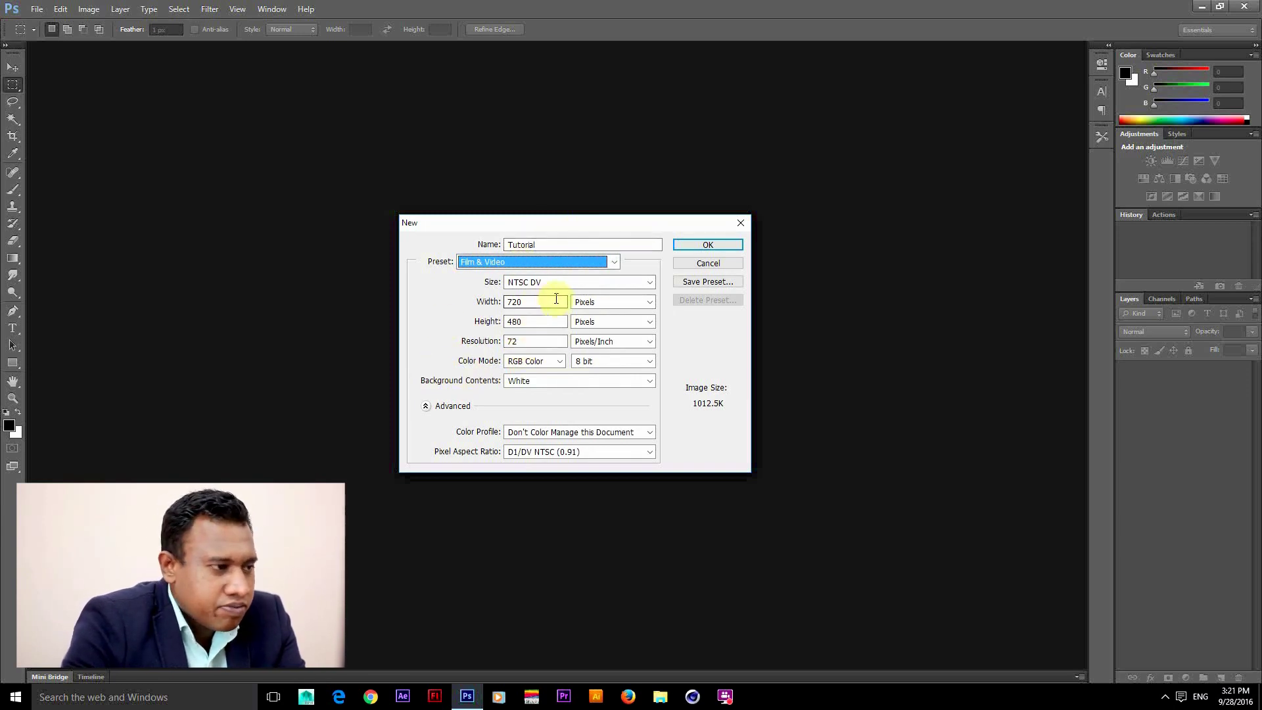
left_click(703, 246)
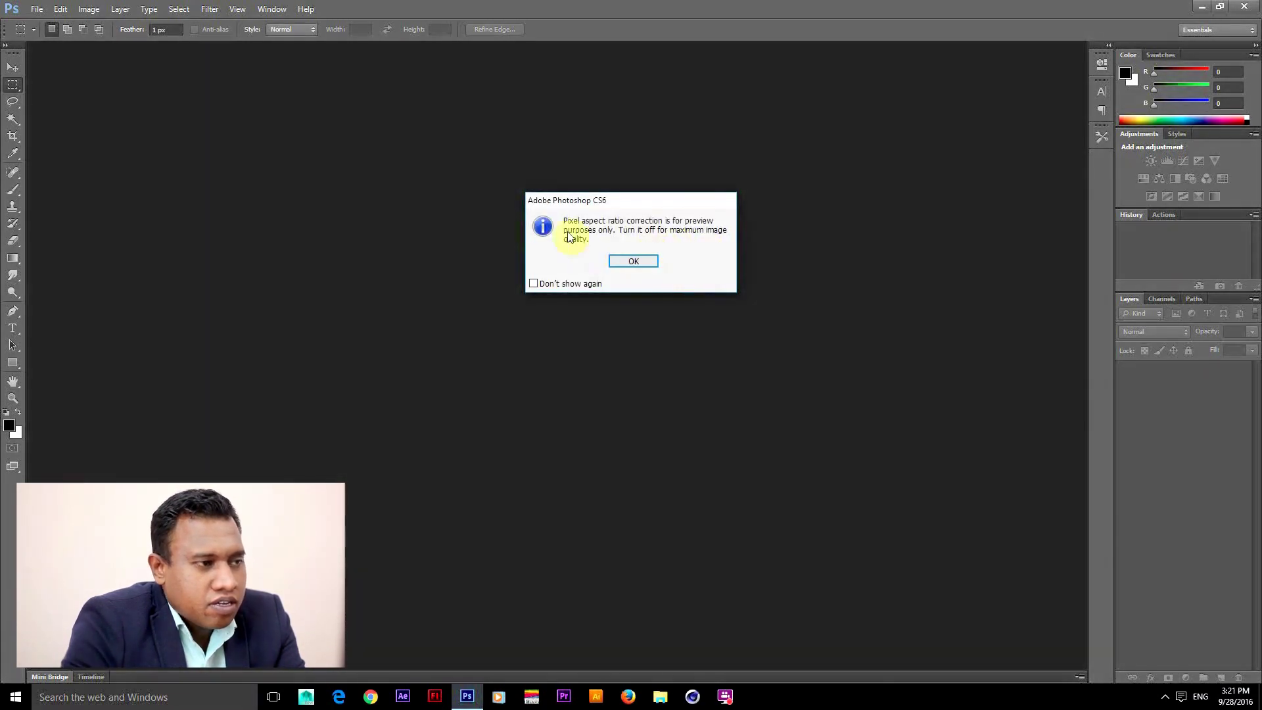
left_click(634, 262)
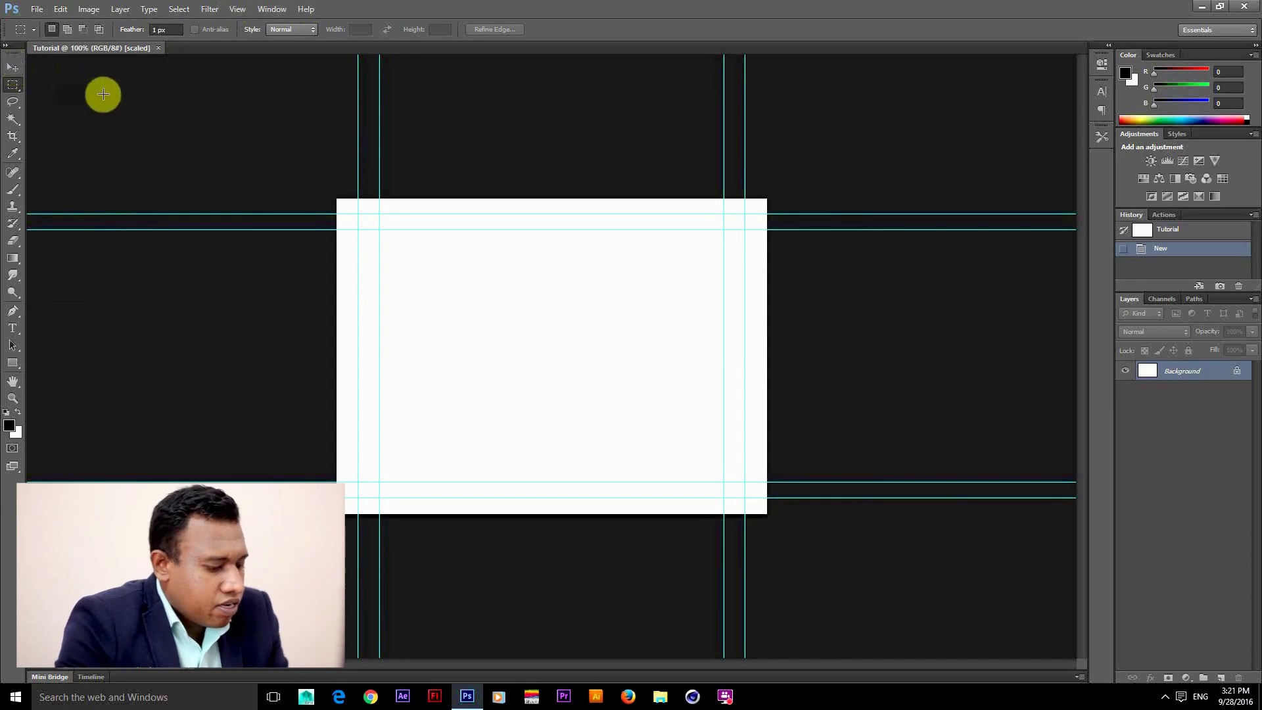
key("ctrl+semicolon")
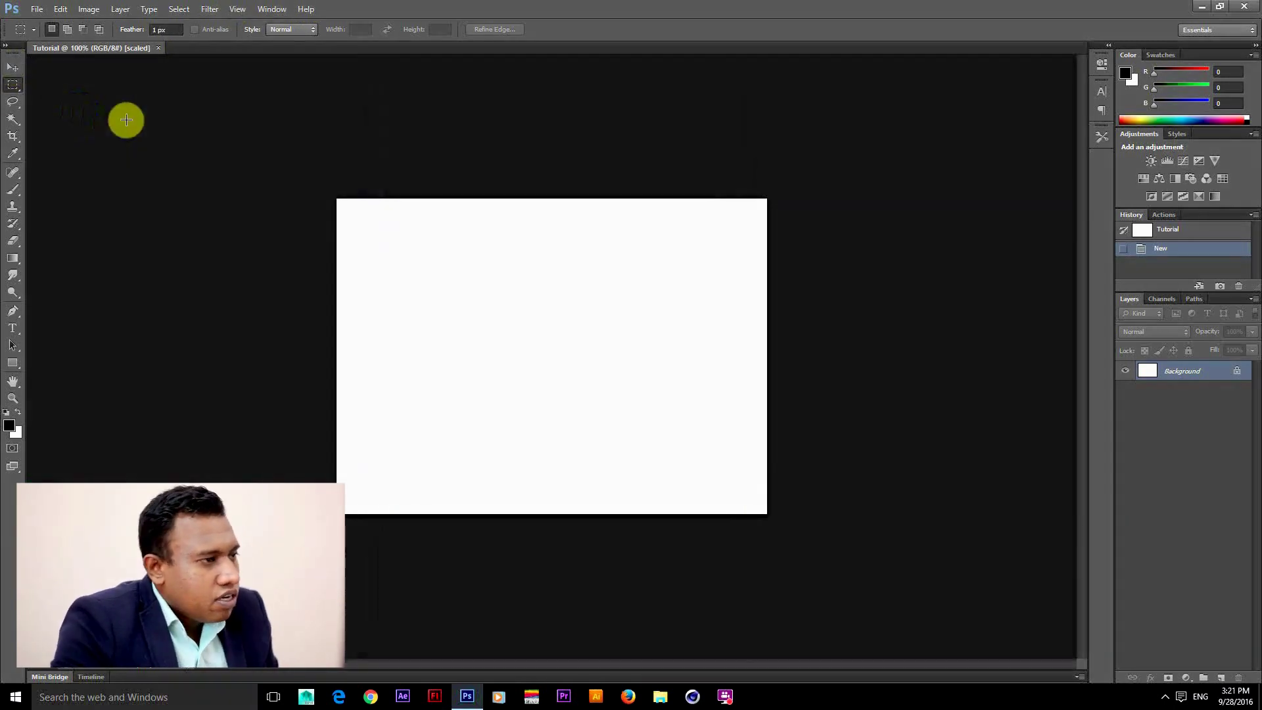
scroll(471, 169, "up", 2)
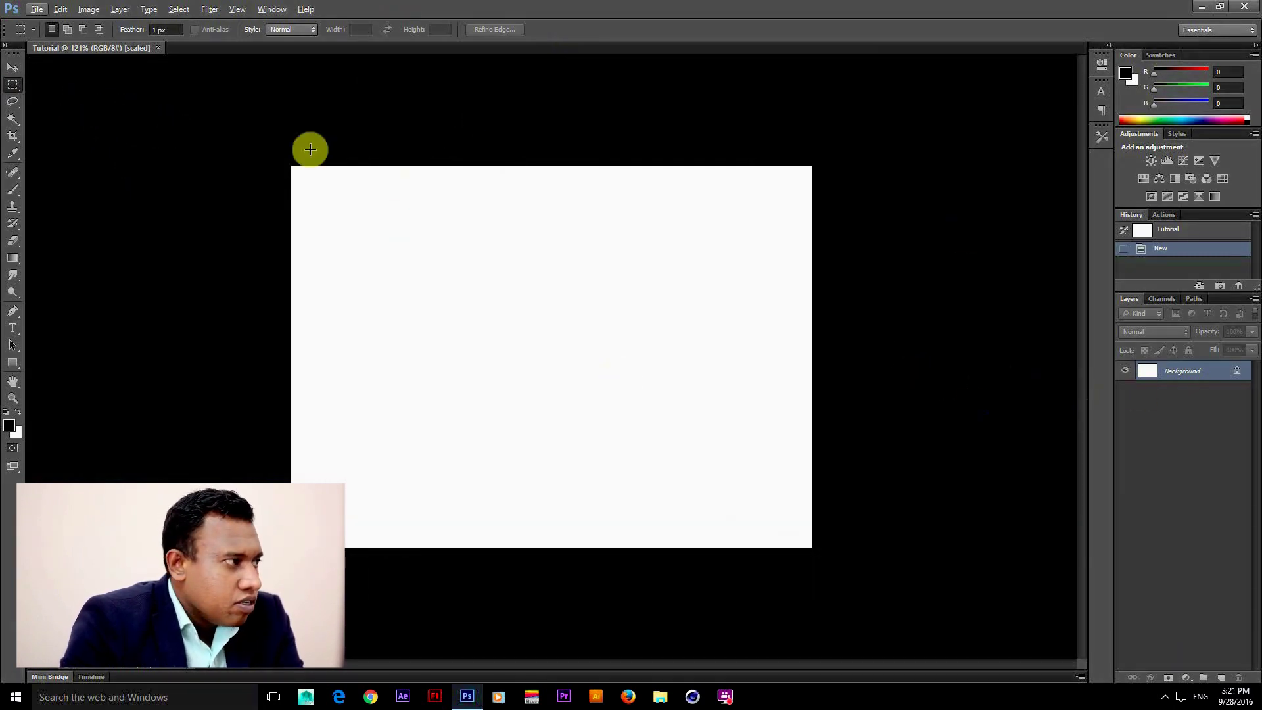
Try to move the locked Background layer with the Move tool
left_click(12, 68)
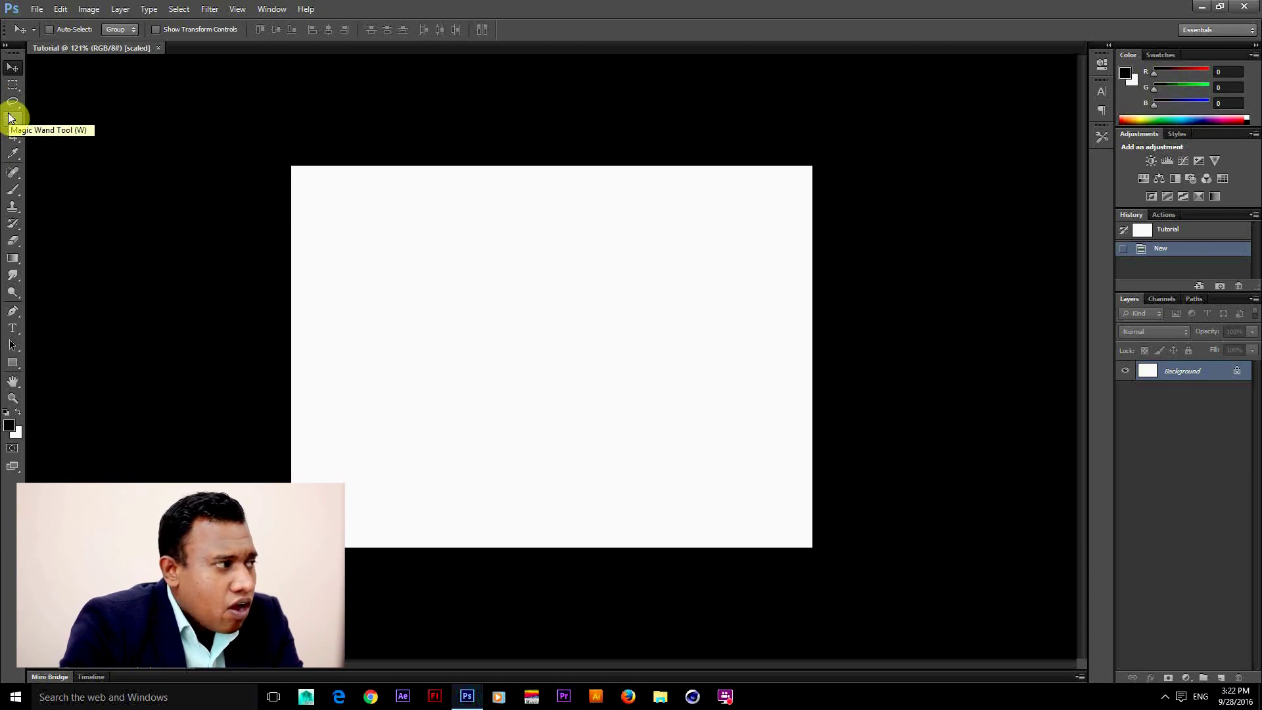
left_click_drag(443, 352, 417, 381)
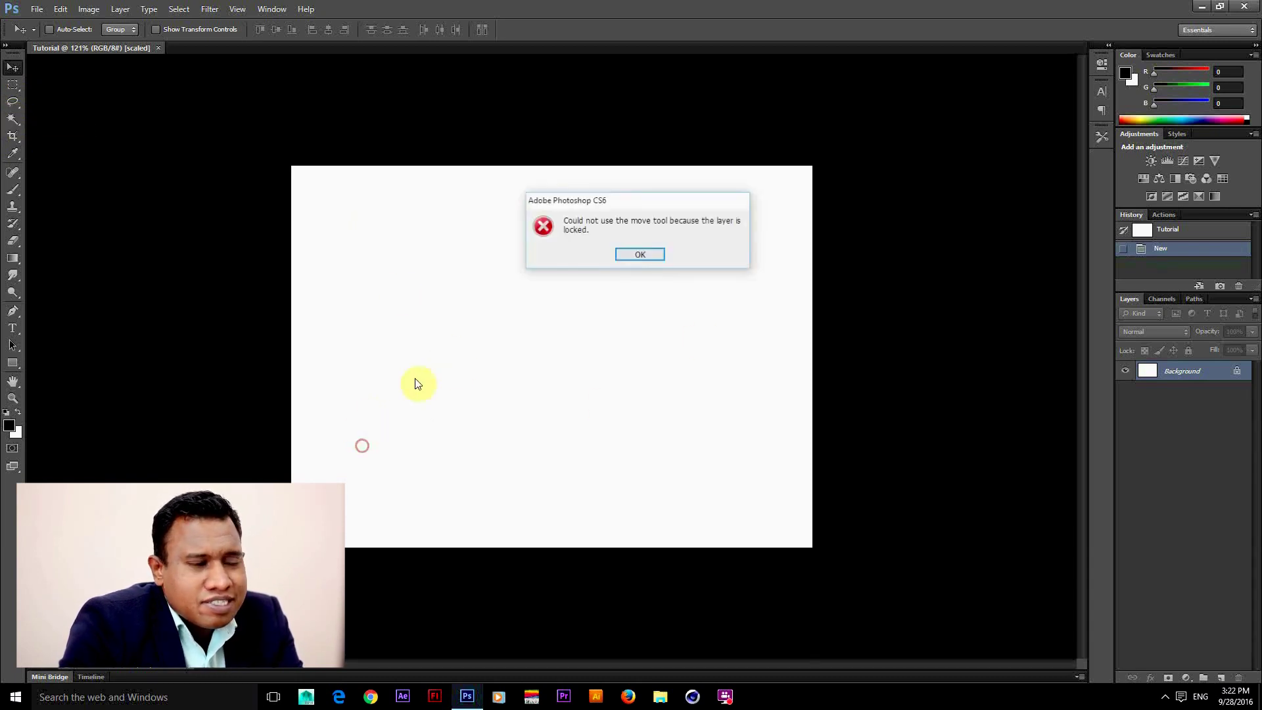
left_click(654, 257)
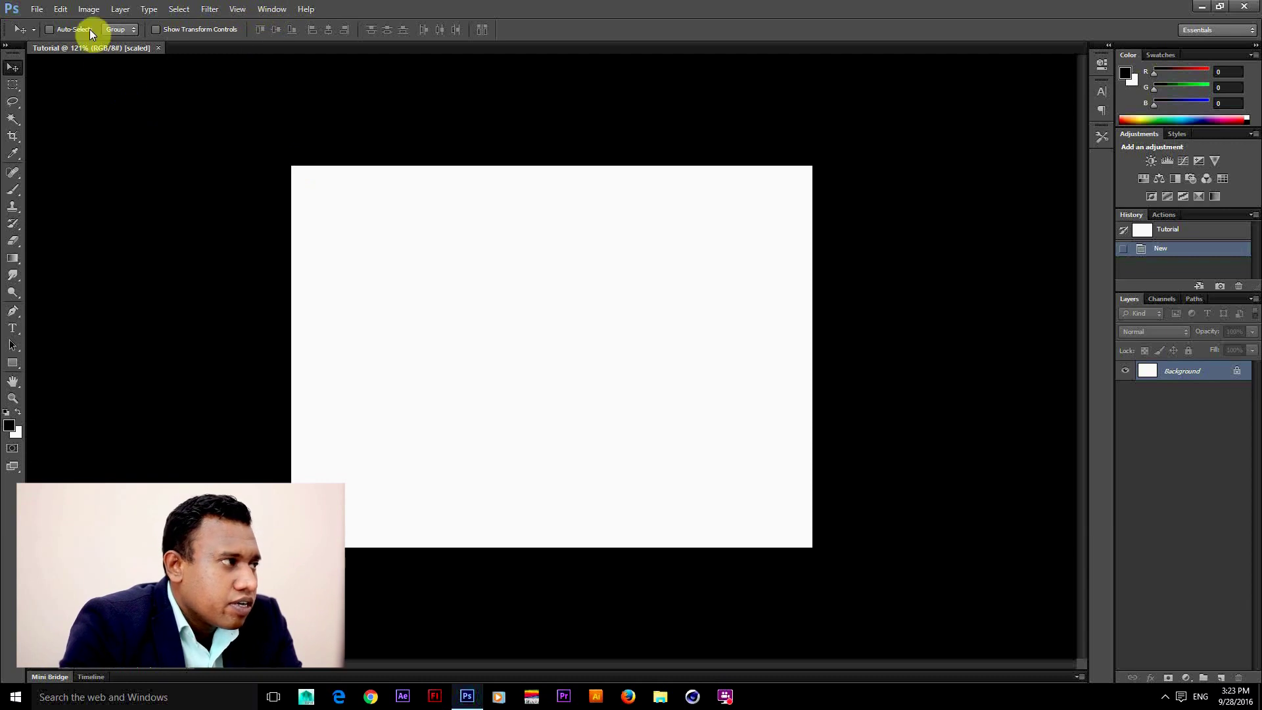
Add a new layer above the Background with the default name and settings
left_click(120, 9)
mouse_move(132, 24)
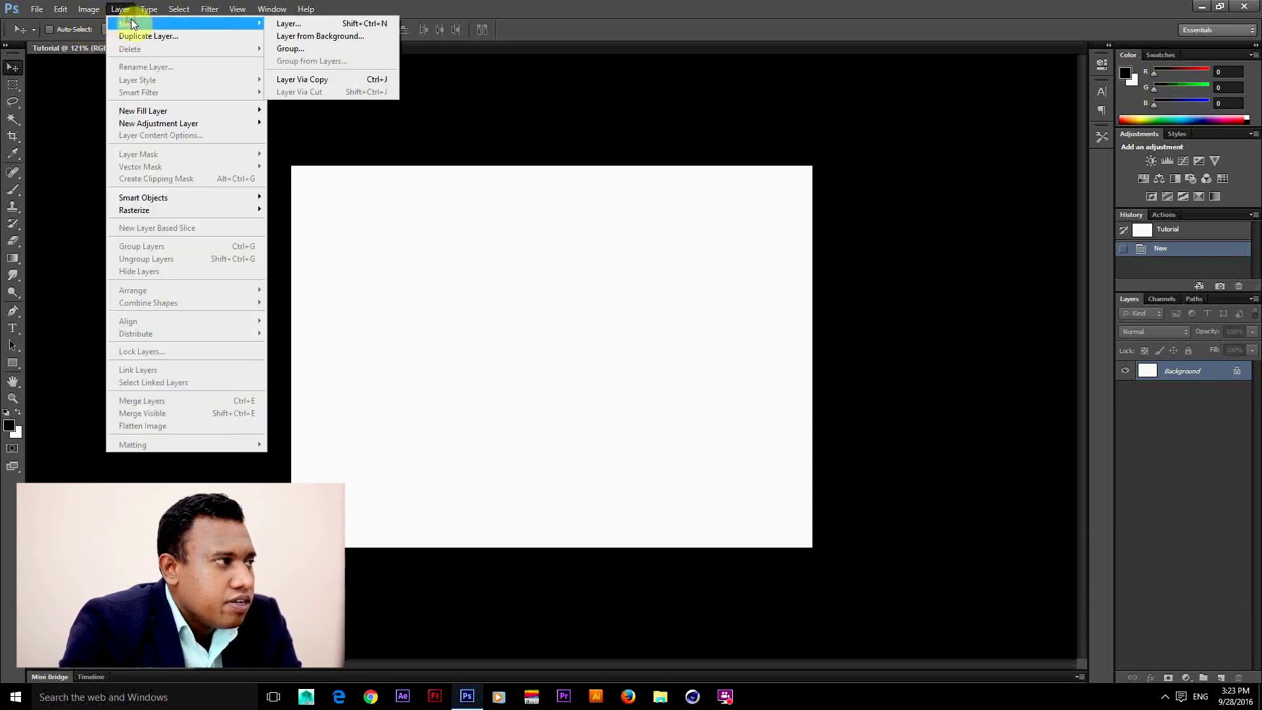
left_click(312, 25)
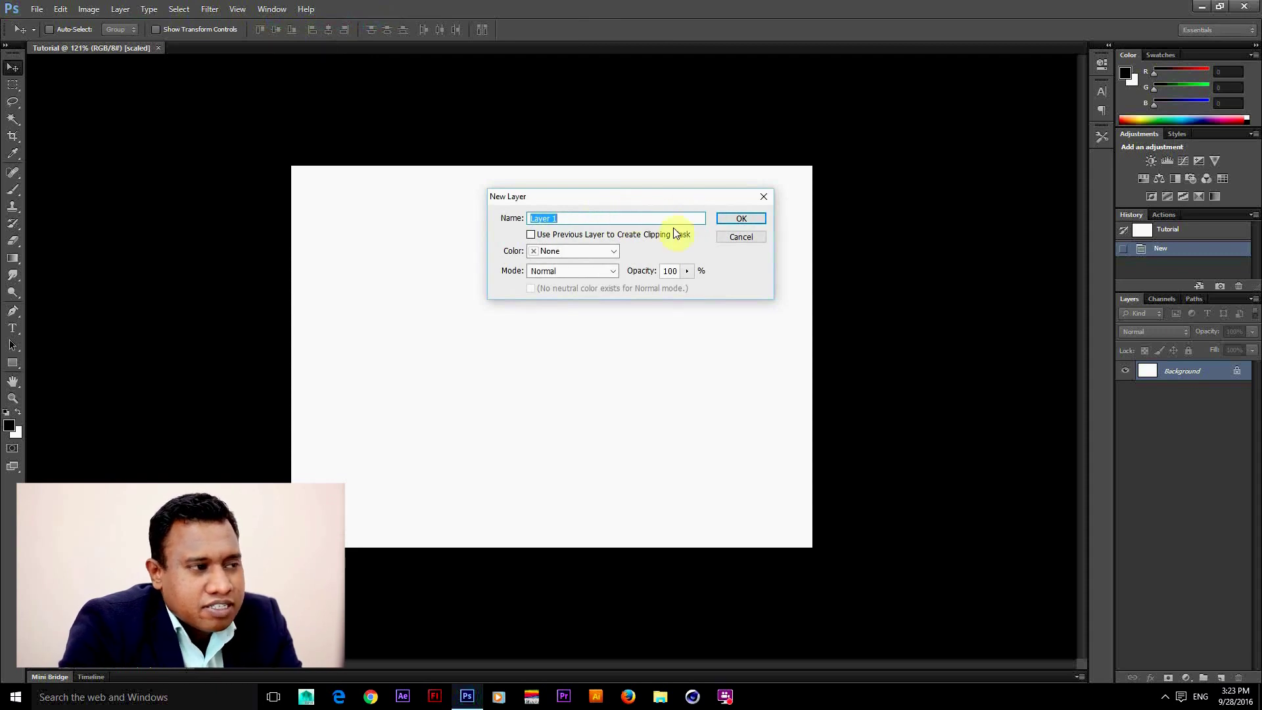
left_click(725, 219)
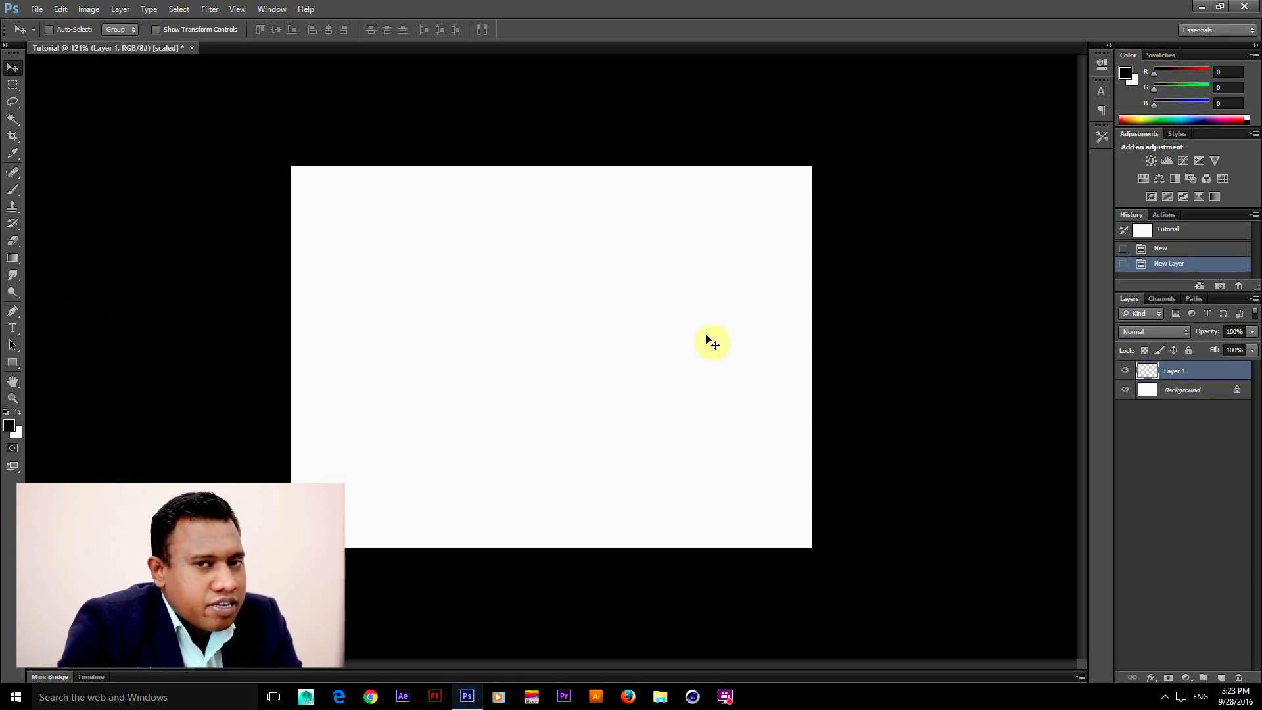
Paint a black circle about 172 px wide with the Brush tool and two smaller overlapping circles above it as ears on Layer 1
mouse_move(10, 190)
left_mouse_down()
mouse_move(59, 197)
mouse_move(38, 189)
left_mouse_up()
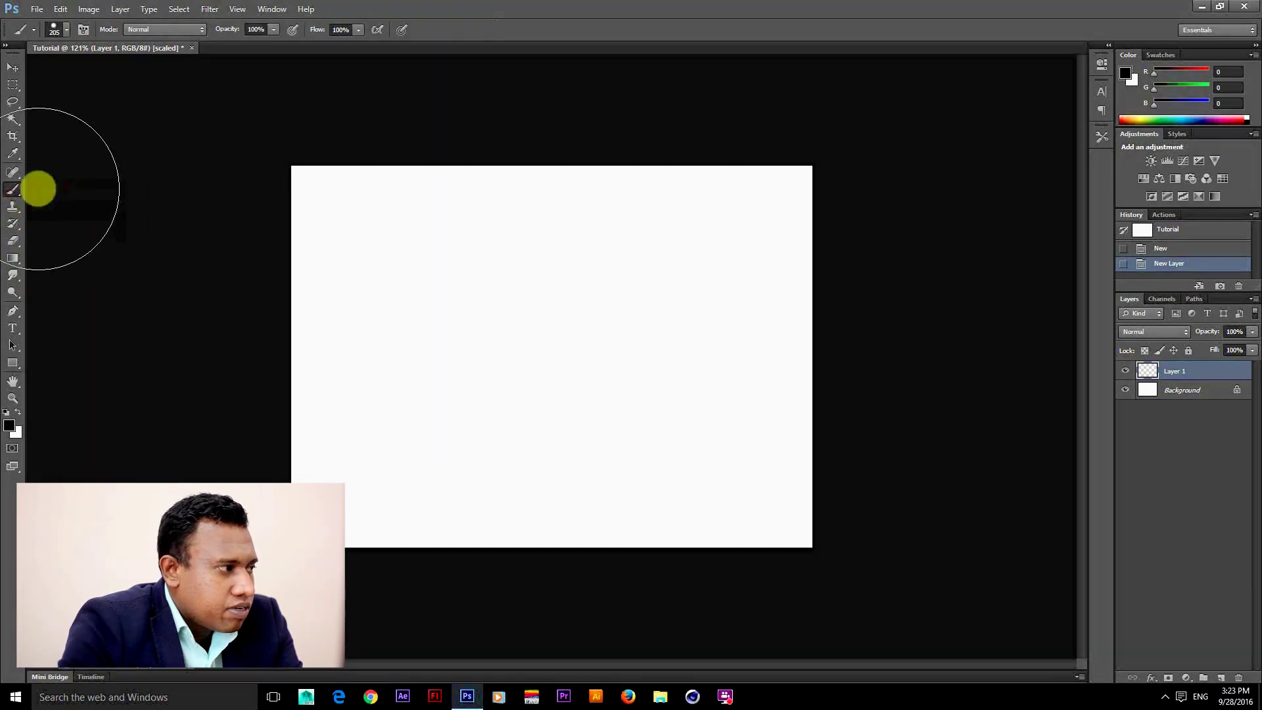
left_click(10, 426)
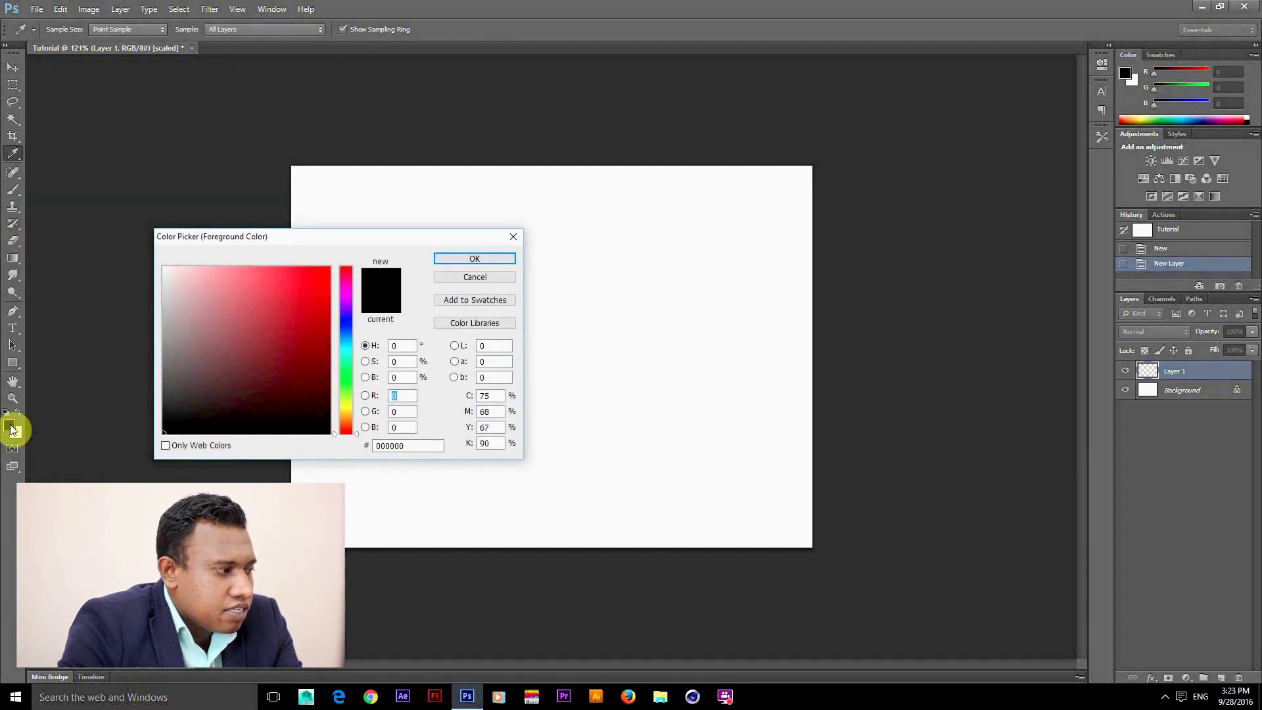
left_click(483, 259)
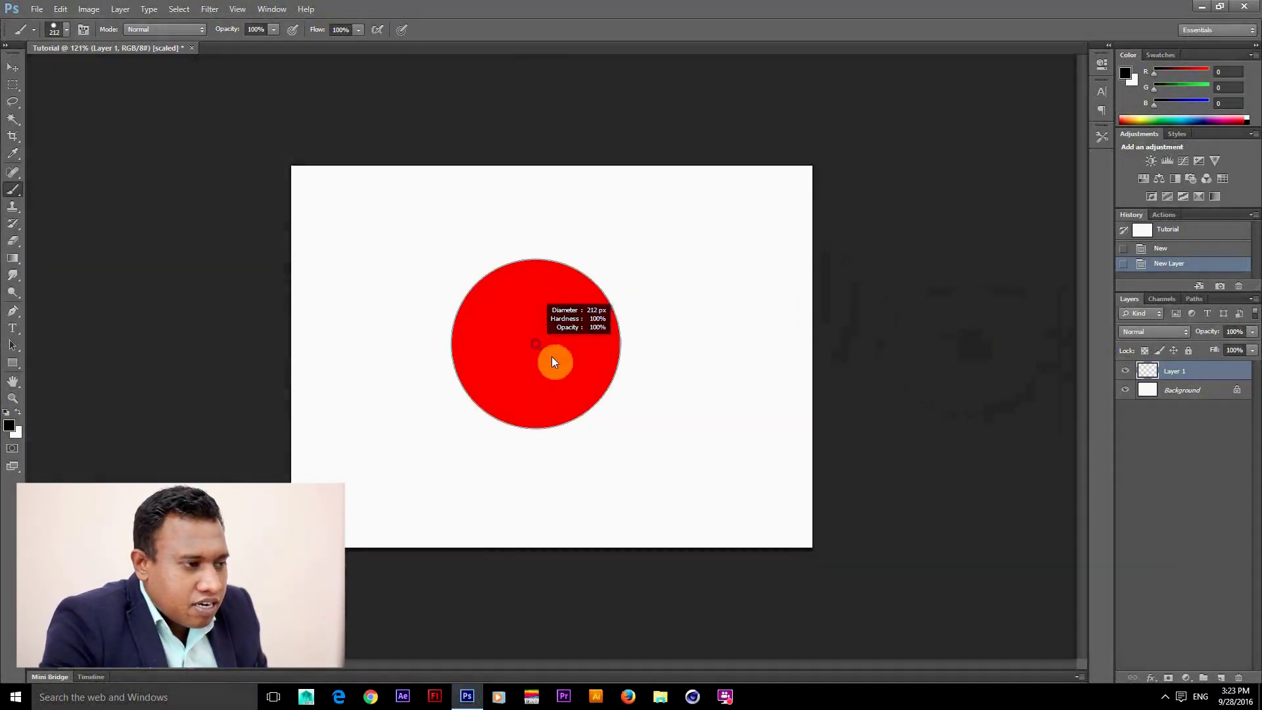
mouse_move(555, 358)
left_mouse_down()
mouse_move(561, 366)
mouse_move(546, 364)
left_mouse_up()
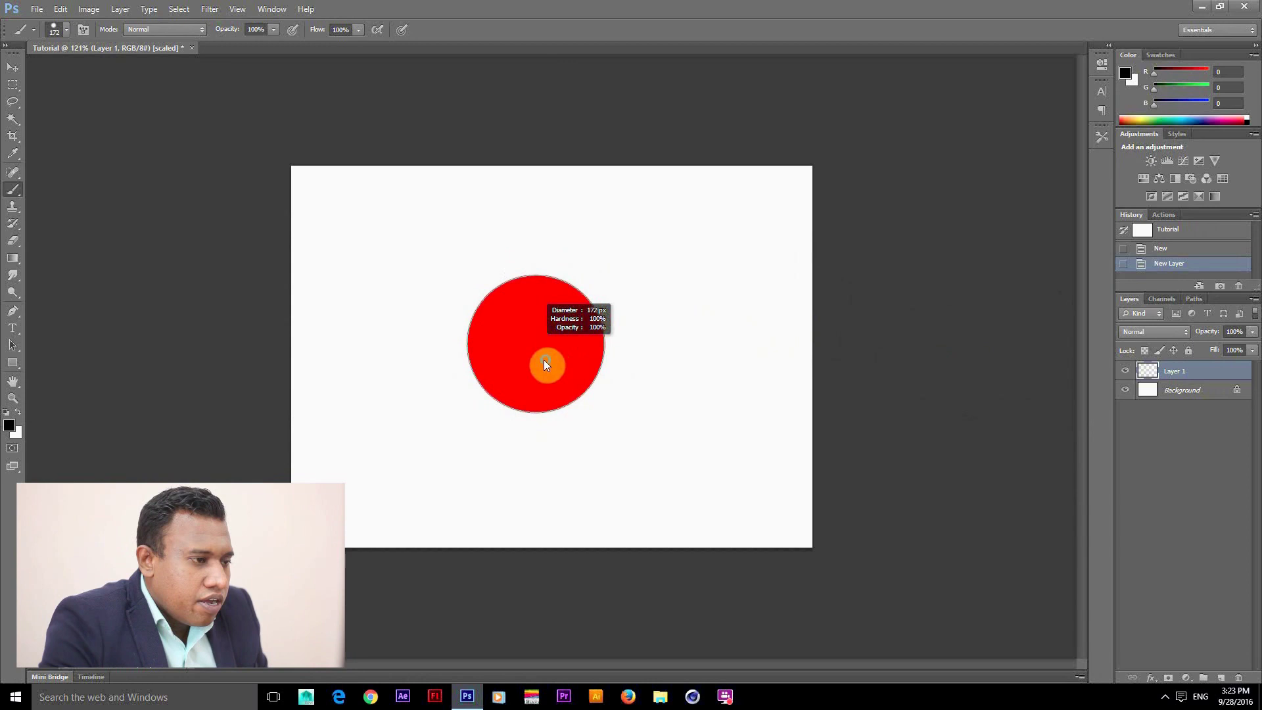
left_click(544, 365)
mouse_move(580, 296)
left_mouse_down()
mouse_move(597, 311)
mouse_move(571, 299)
mouse_move(476, 319)
left_mouse_up()
left_click(585, 283)
left_click(476, 317)
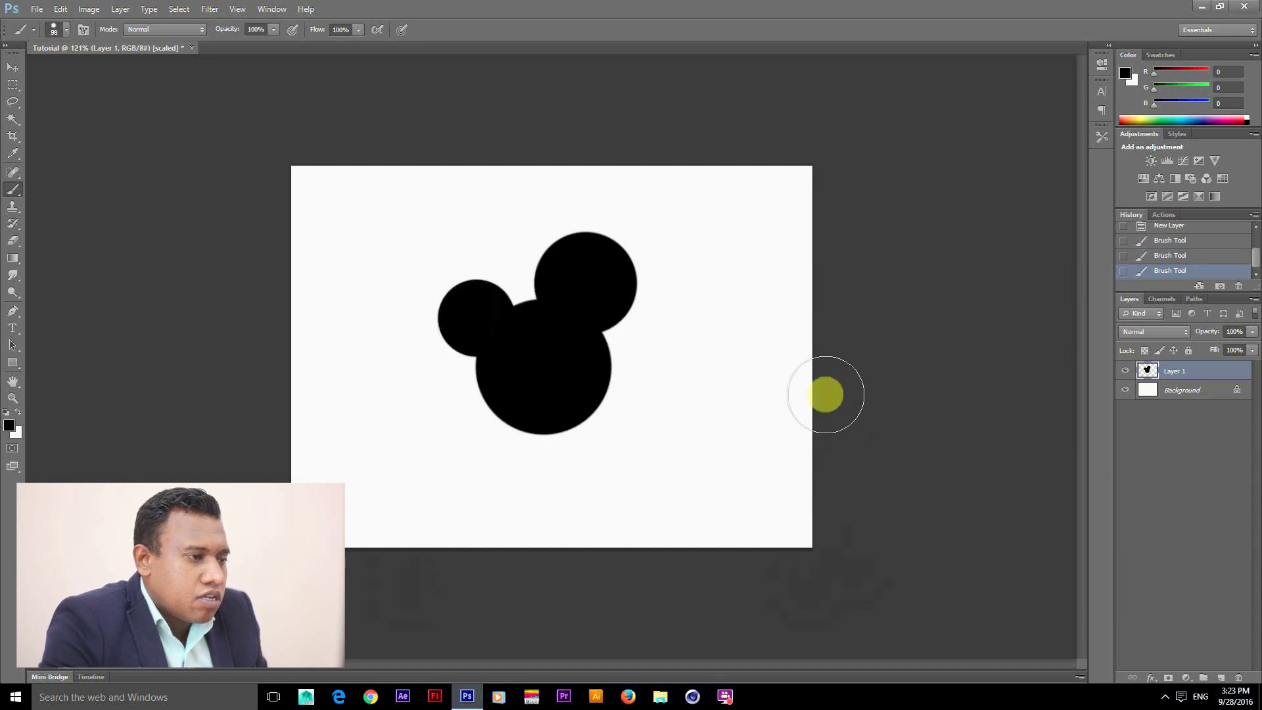
Duplicate the mouse-head shape twice with the Move tool, placing one copy to its right and one at the canvas's lower left
left_click(13, 67)
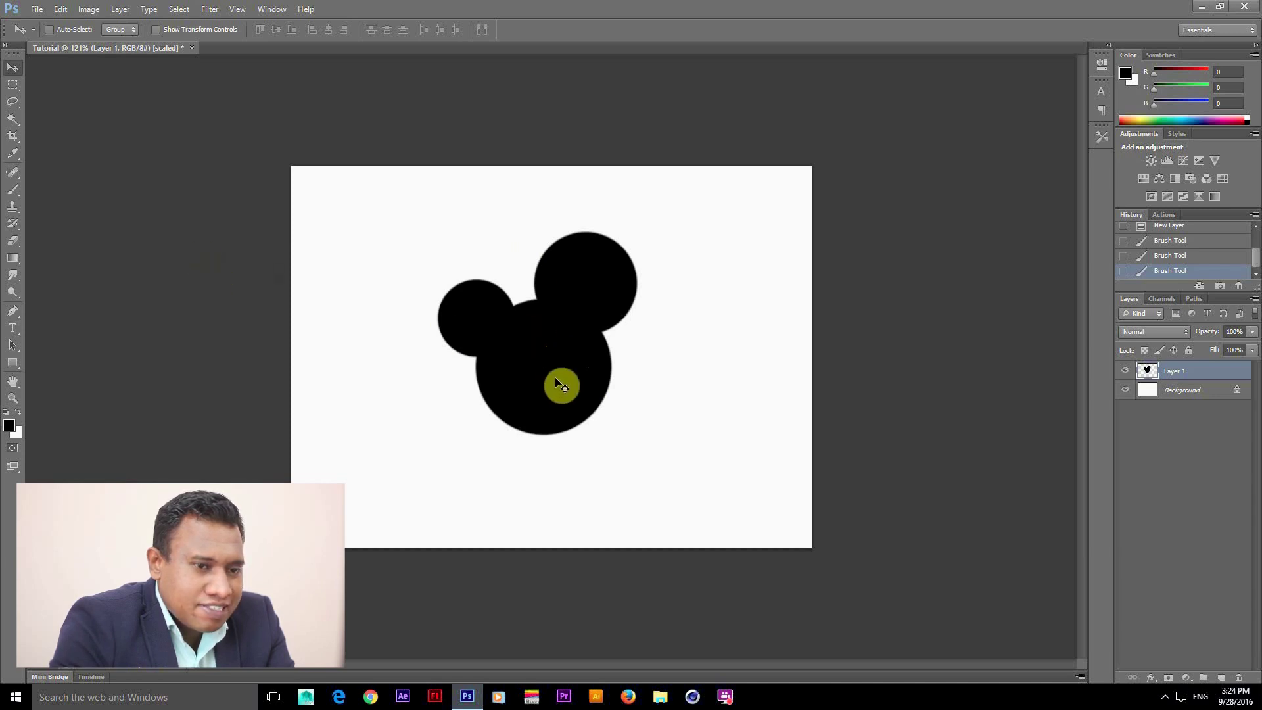
left_click_drag(556, 378, 722, 388)
left_click_drag(694, 432, 346, 502)
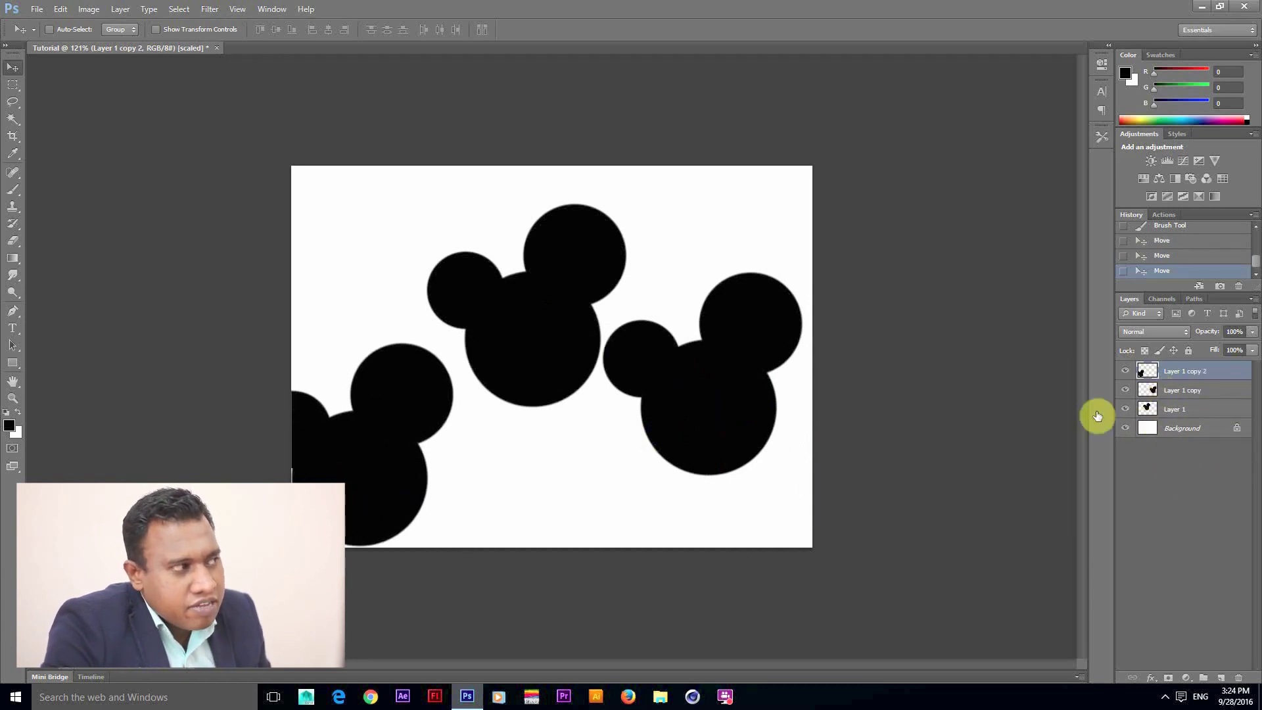
Enable Auto-Select for the Move tool and rearrange the three mouse-head shapes around the canvas
left_click(49, 31)
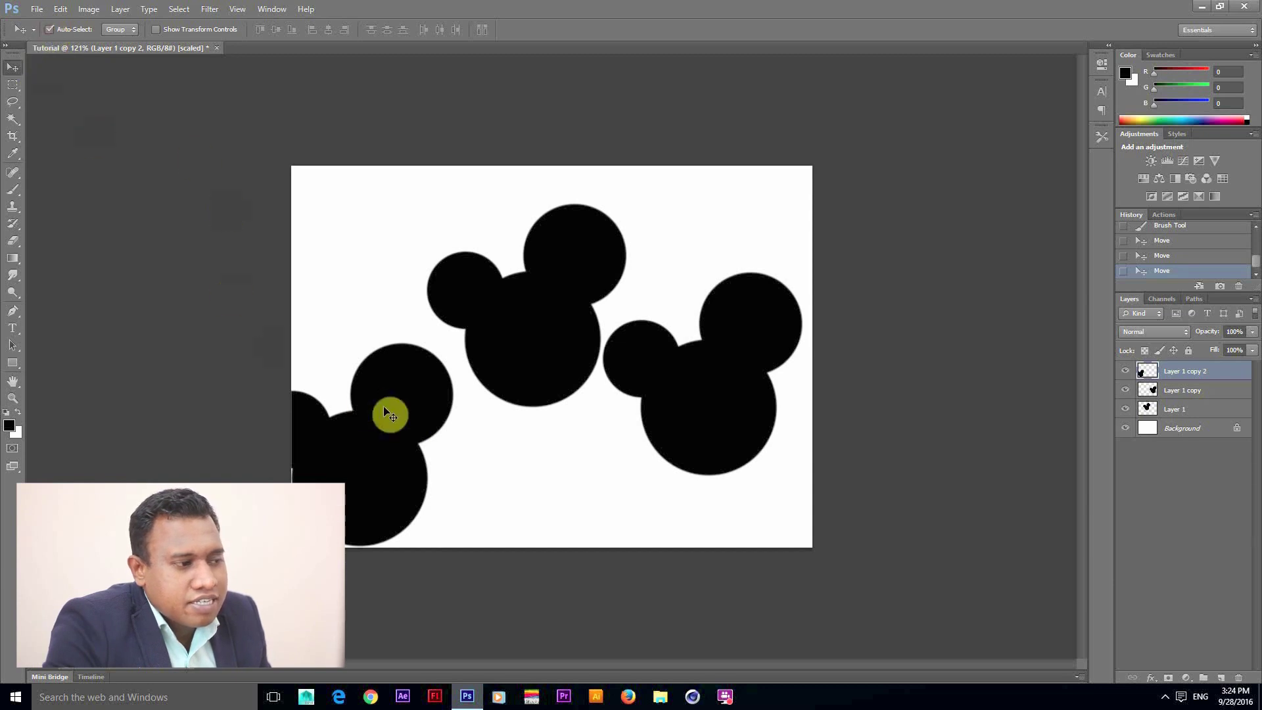
left_click_drag(388, 411, 373, 323)
left_click_drag(530, 349, 533, 467)
left_click_drag(750, 451, 732, 310)
left_click_drag(521, 440, 626, 501)
left_click_drag(388, 380, 431, 405)
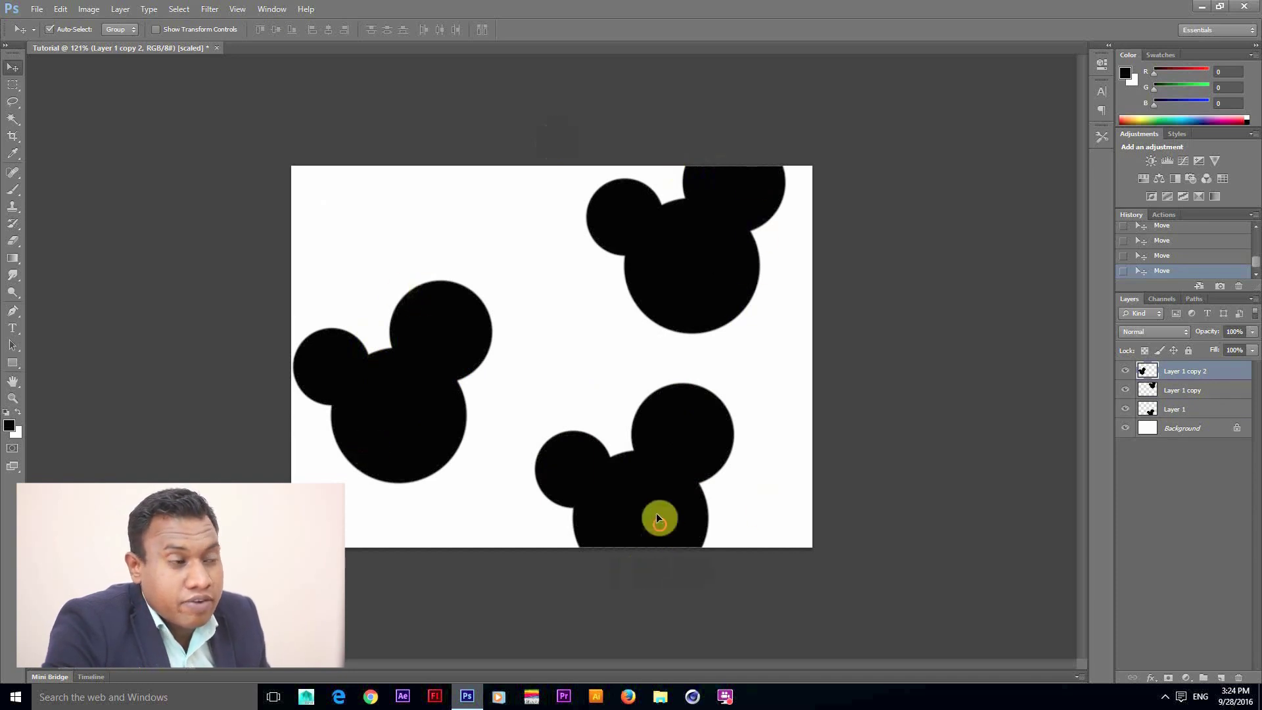
left_click_drag(658, 518, 645, 485)
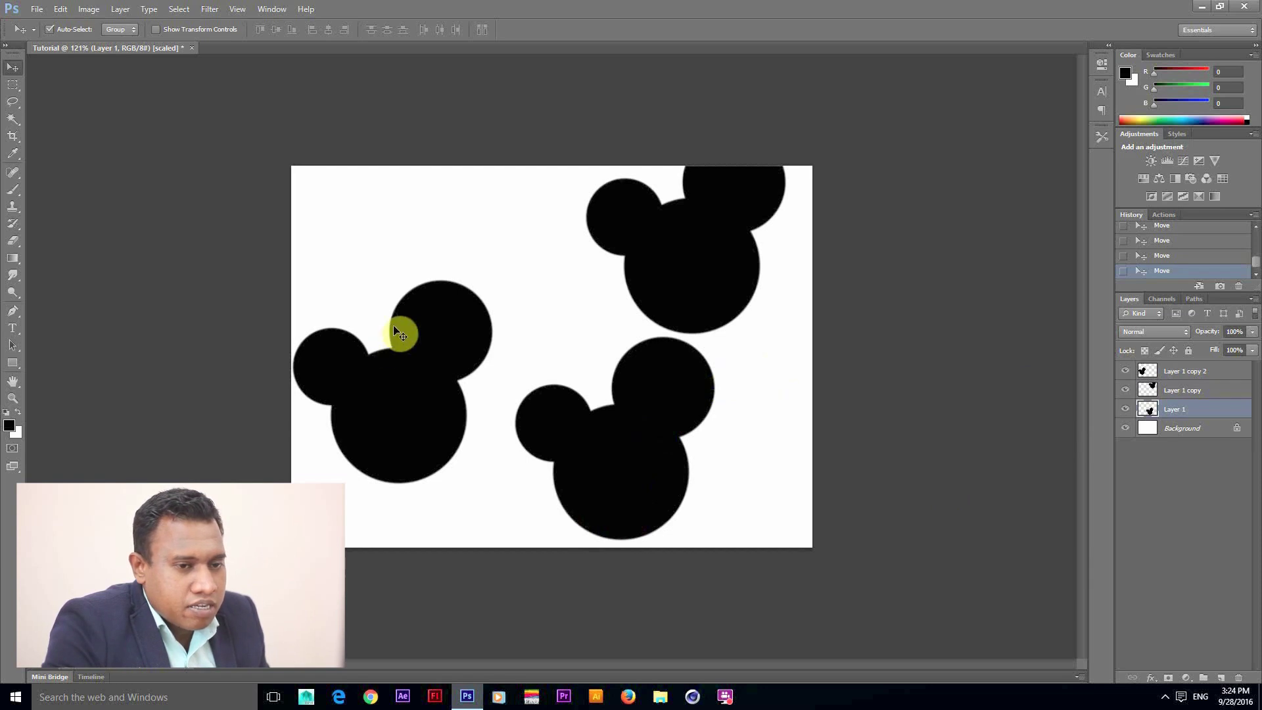
Undo the shape moves and both duplicates, back to the single mouse-head shape on Layer 1
key("ctrl+alt+z")
key("ctrl+alt+z")
key("ctrl+alt+z")
key("ctrl+alt+z")
key("ctrl+alt+z")
key("ctrl+alt+z")
key("ctrl+alt+z")
key("ctrl+alt+z")
key("ctrl+alt+z")
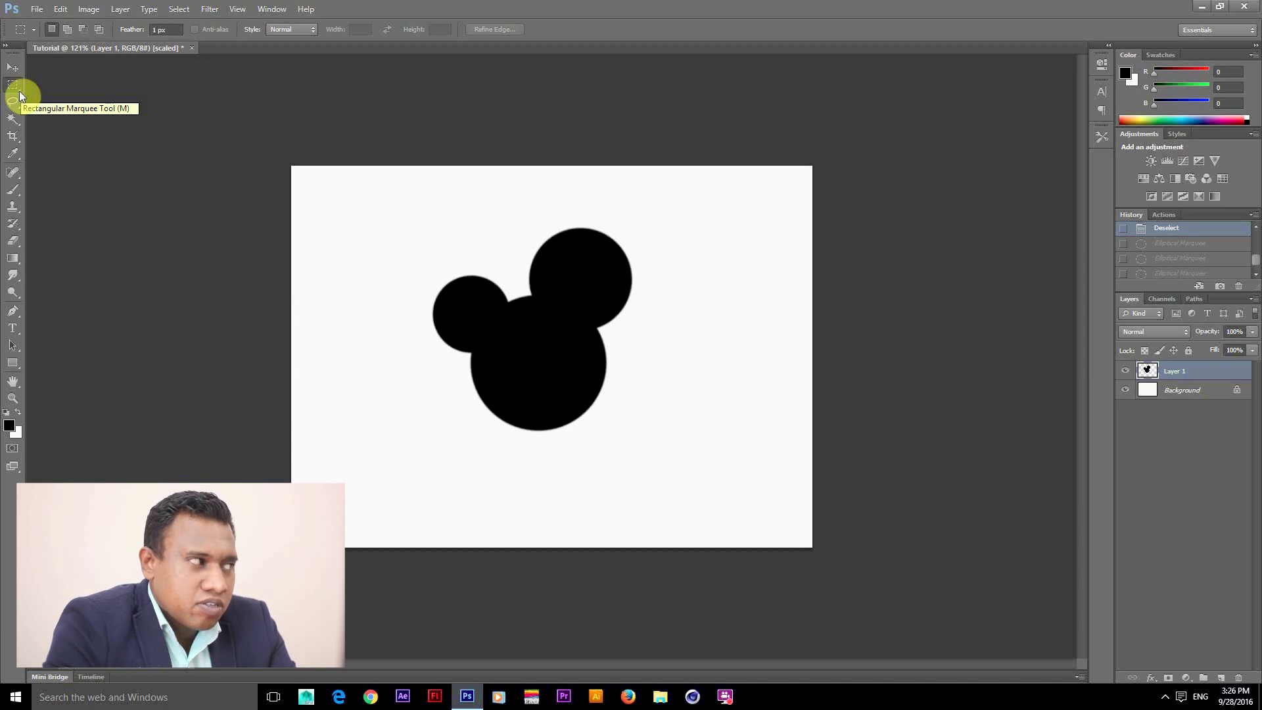
Practise rectangular marquee selections over the mouse-head shape, ending with a tall, narrow one across the right part of the head and larger ear
right_click(17, 86)
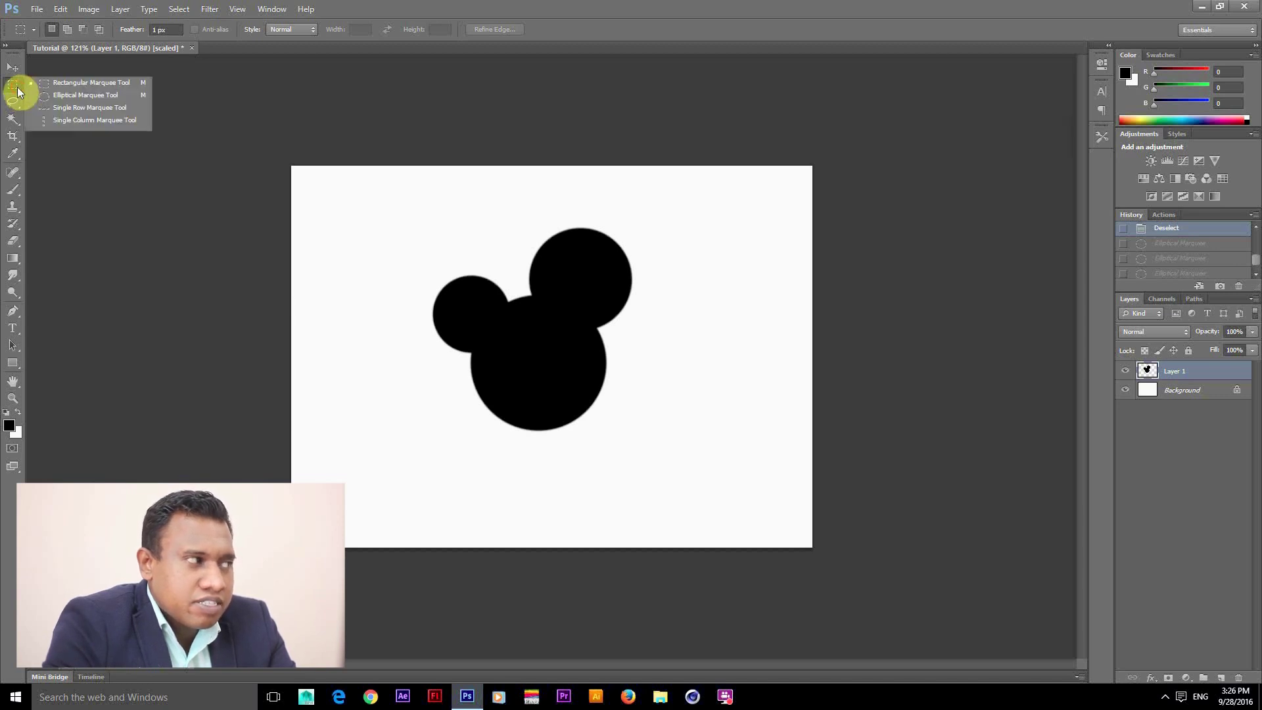
left_click(65, 84)
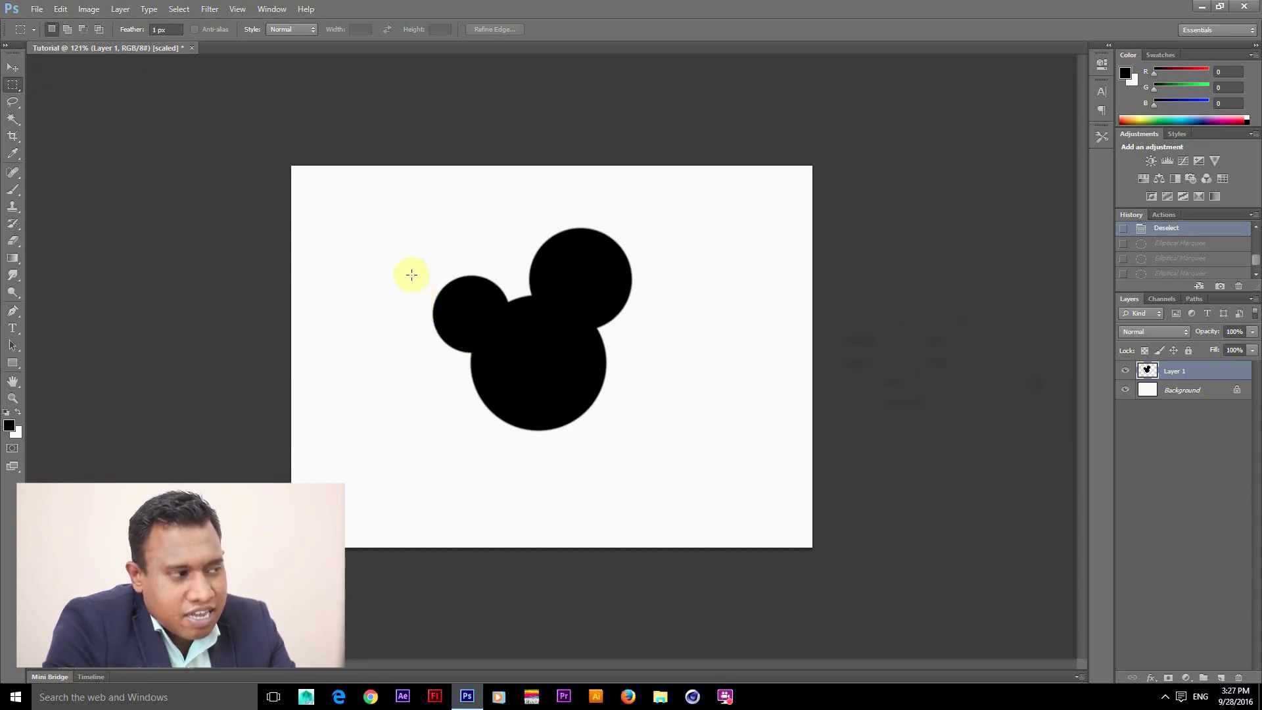
left_click_drag(403, 243, 581, 498)
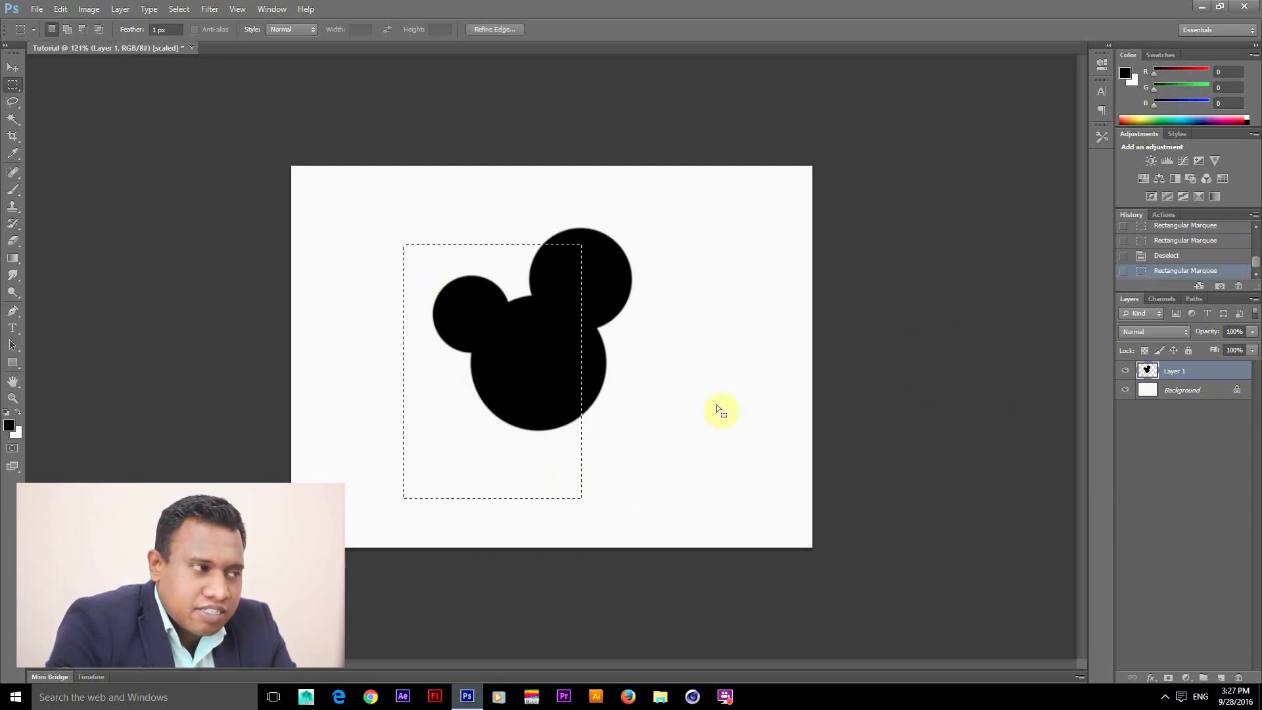
left_click_drag(571, 352, 571, 353)
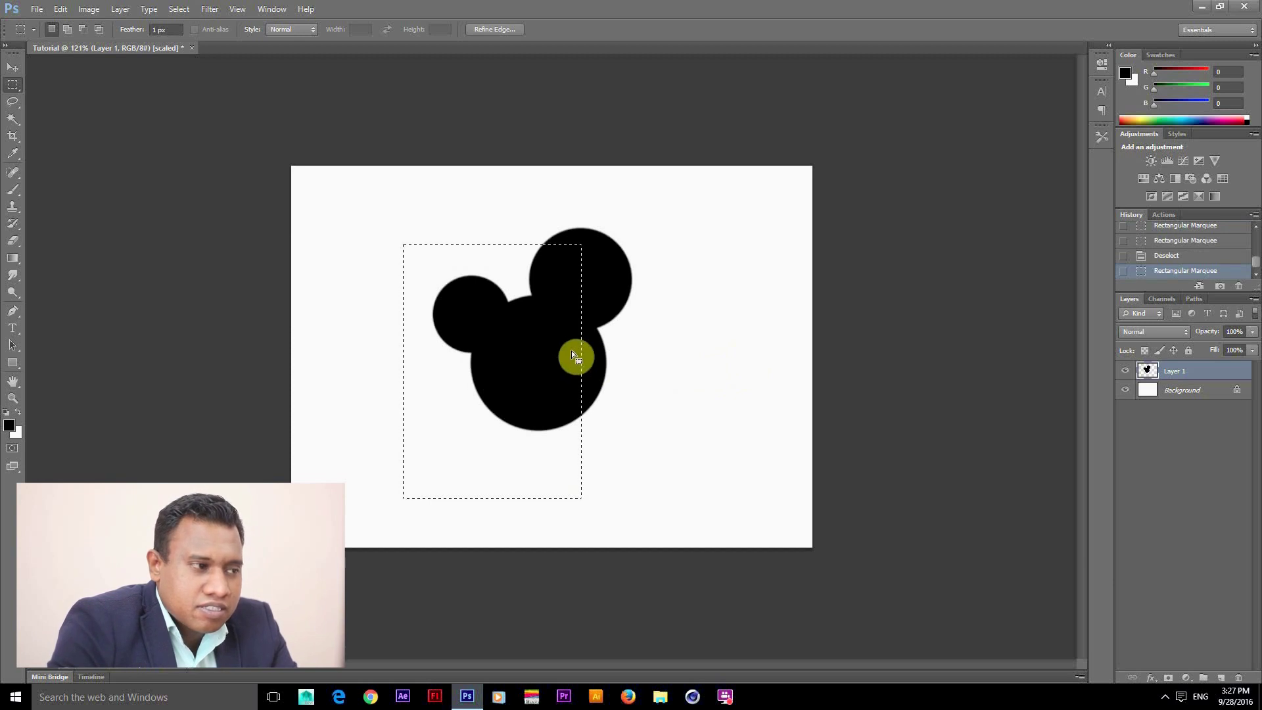
left_click_drag(622, 263, 507, 463)
left_click_drag(622, 262, 512, 486)
left_click(625, 266)
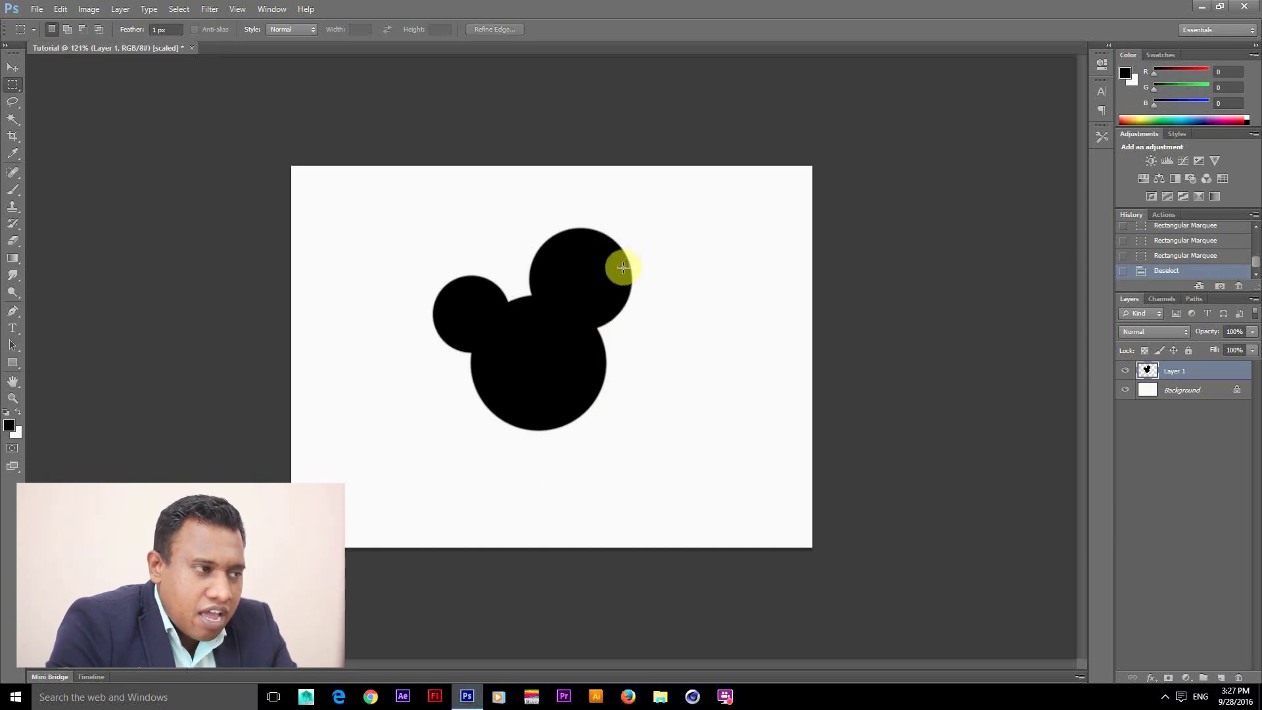
left_click_drag(609, 263, 517, 471)
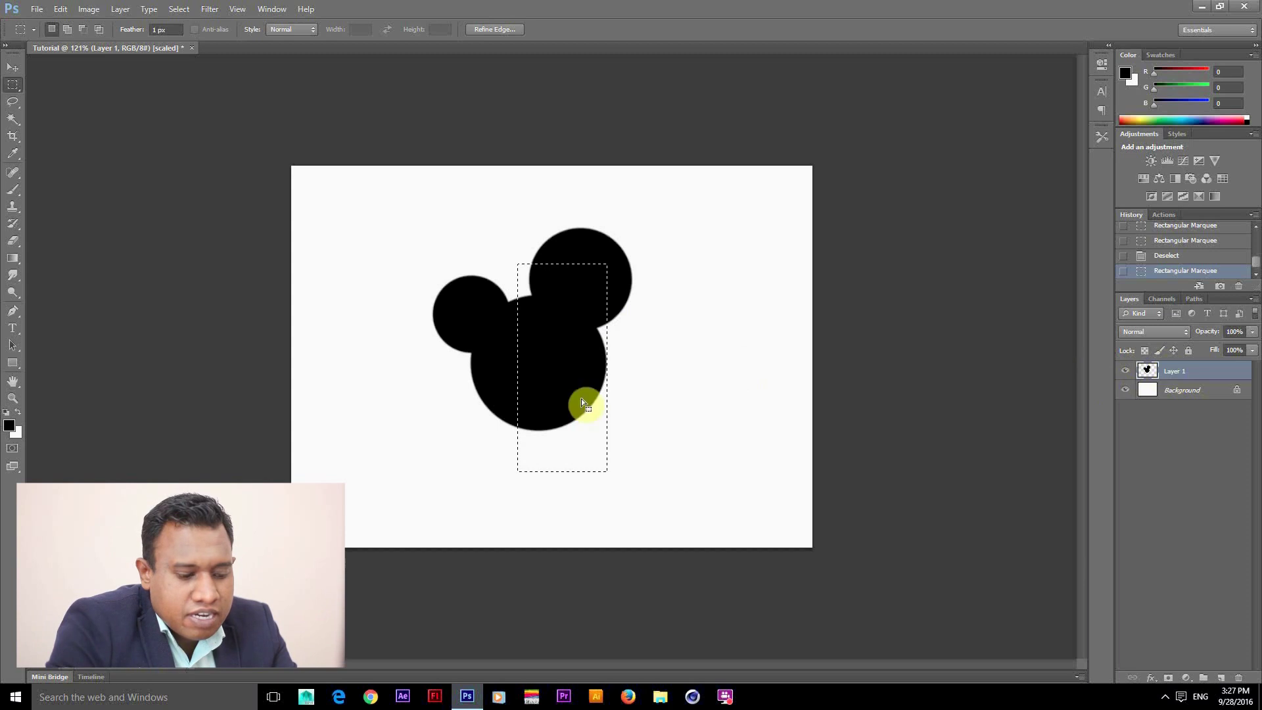
Delete the selected part of the mouse-head shape, deselect, and undo both changes
key("Delete")
key("ctrl+d")
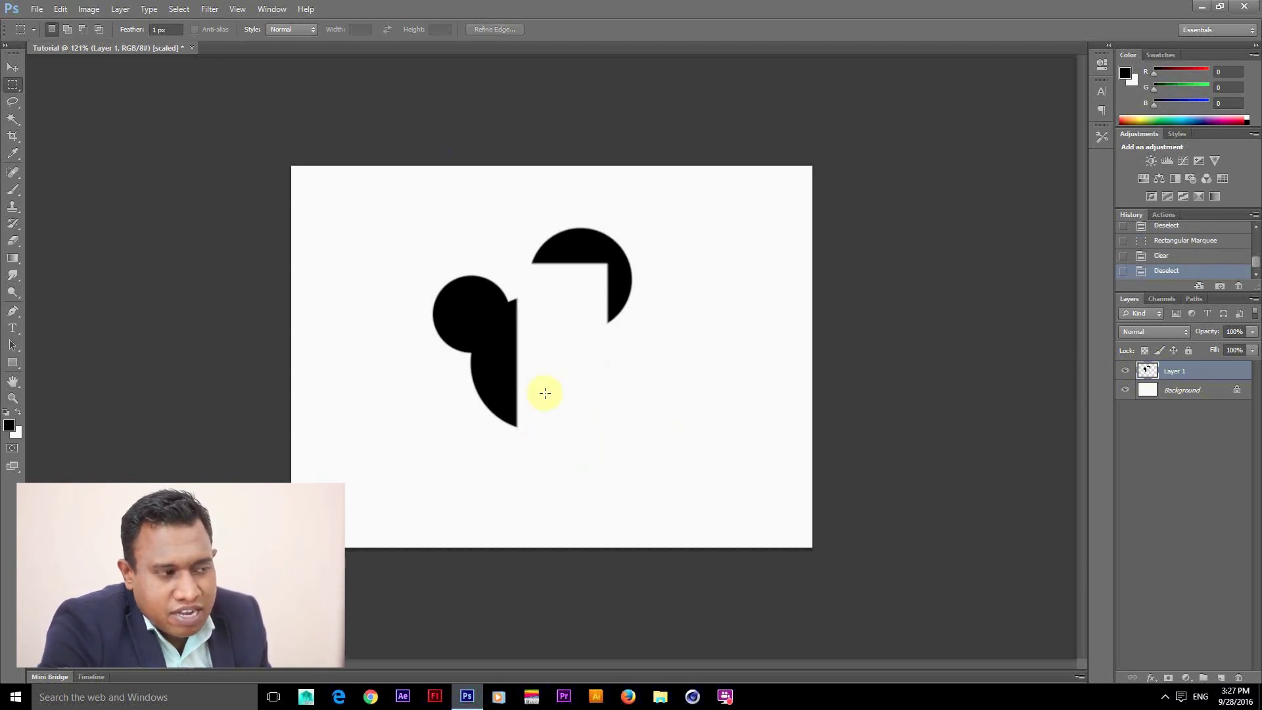
key("ctrl+alt+z")
key("ctrl+alt+z")
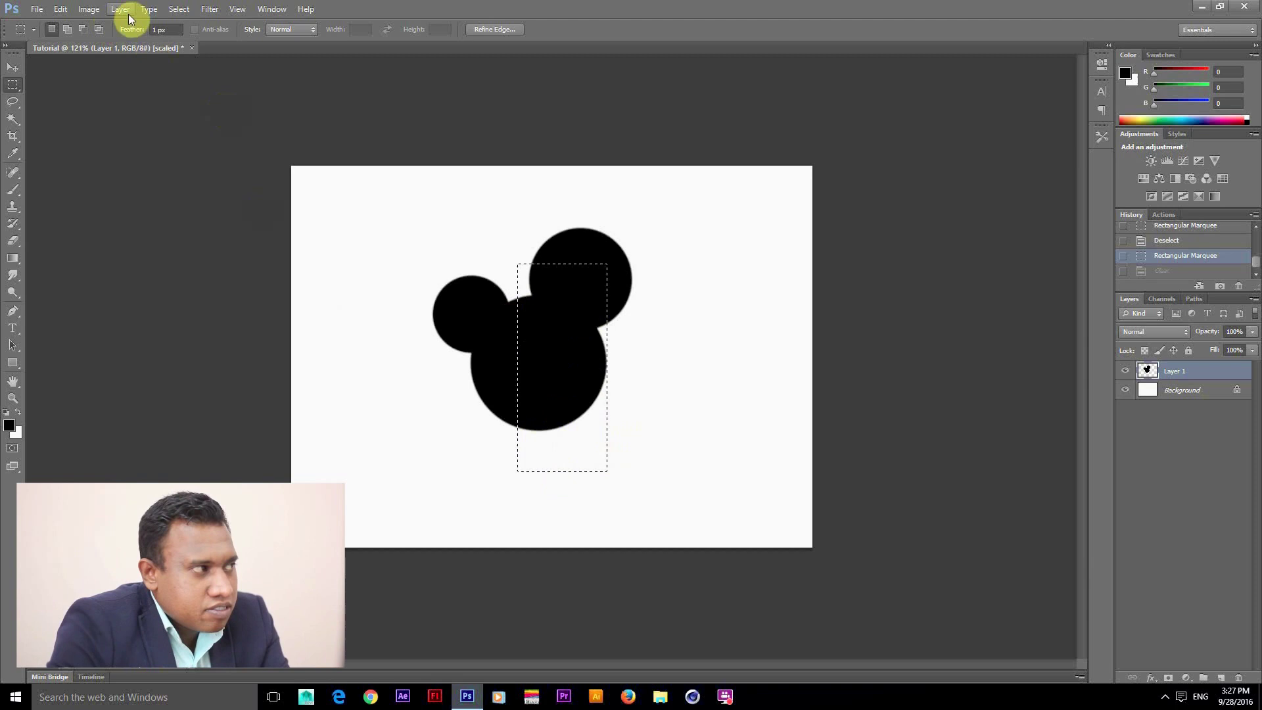
Open the Gaussian Blur filter for the selected part of the mouse-head shape
left_click(210, 8)
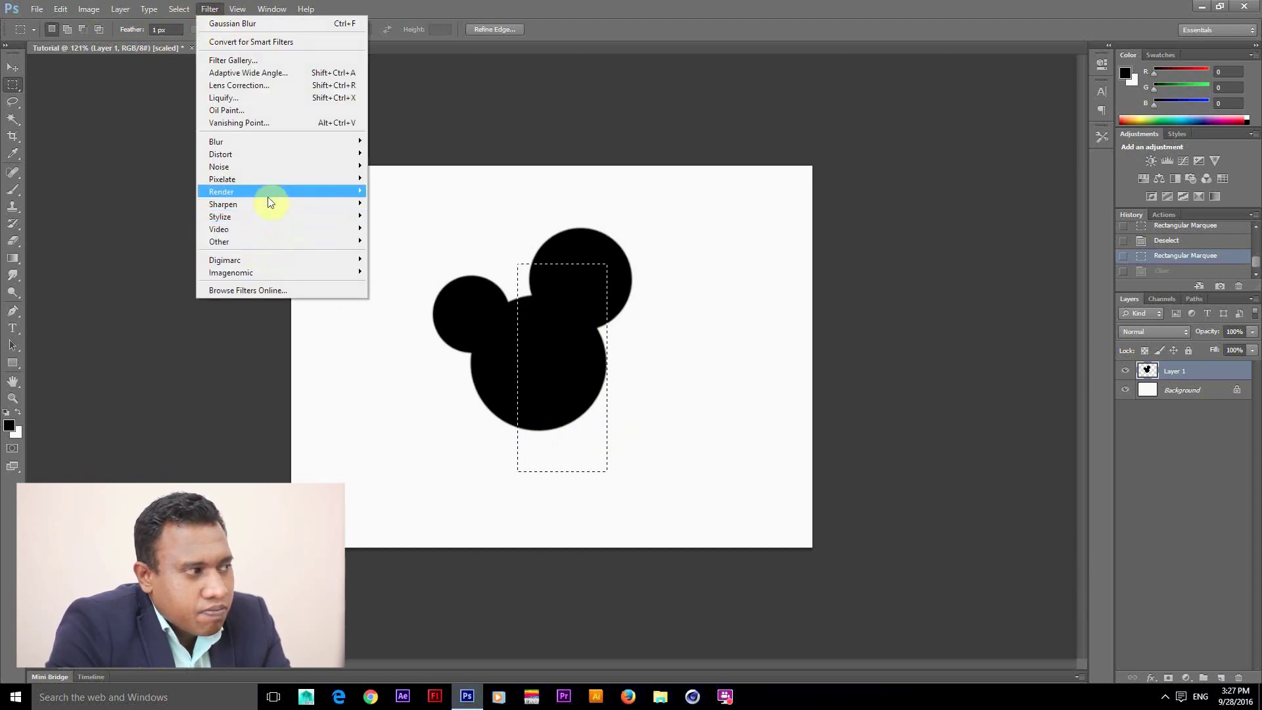
mouse_move(249, 146)
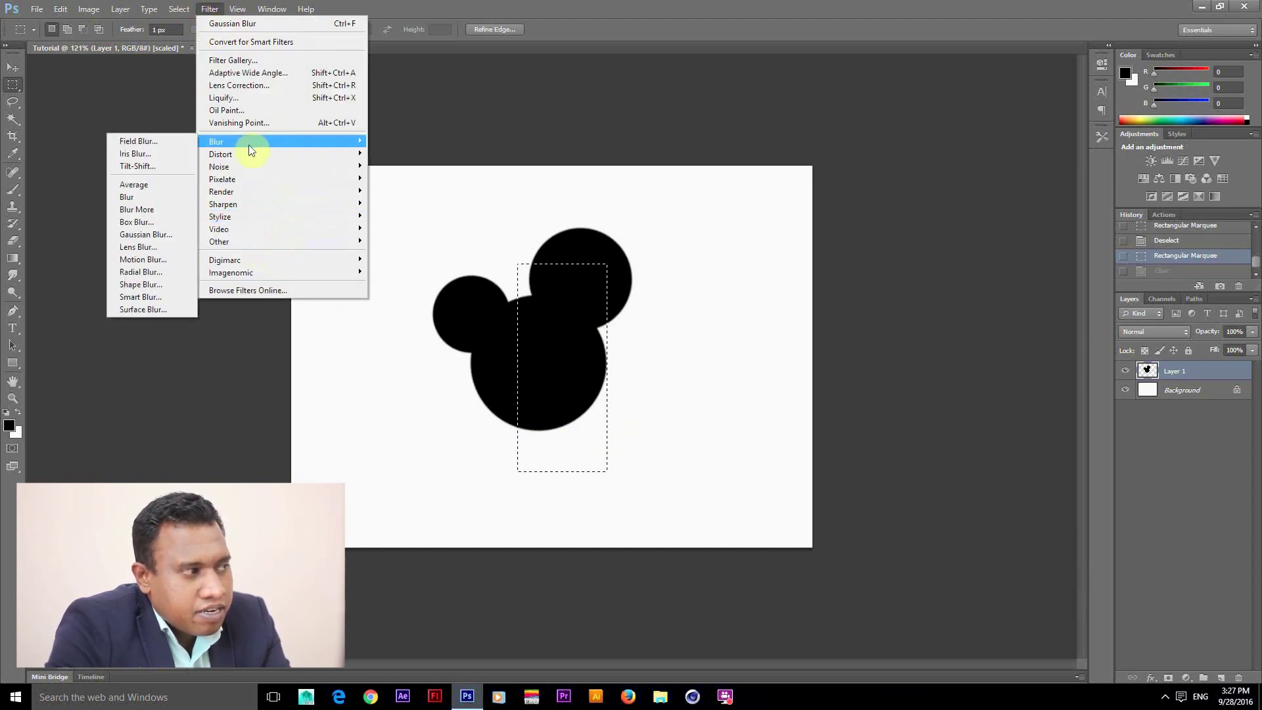
left_click(146, 234)
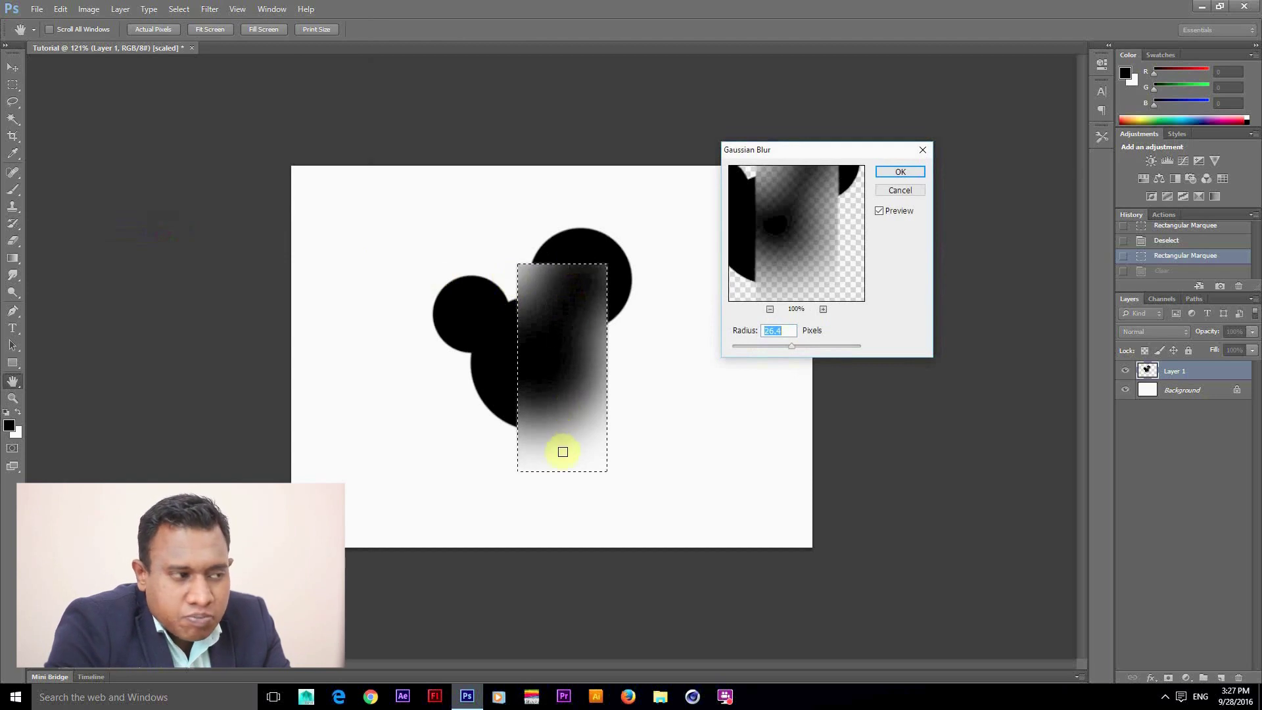